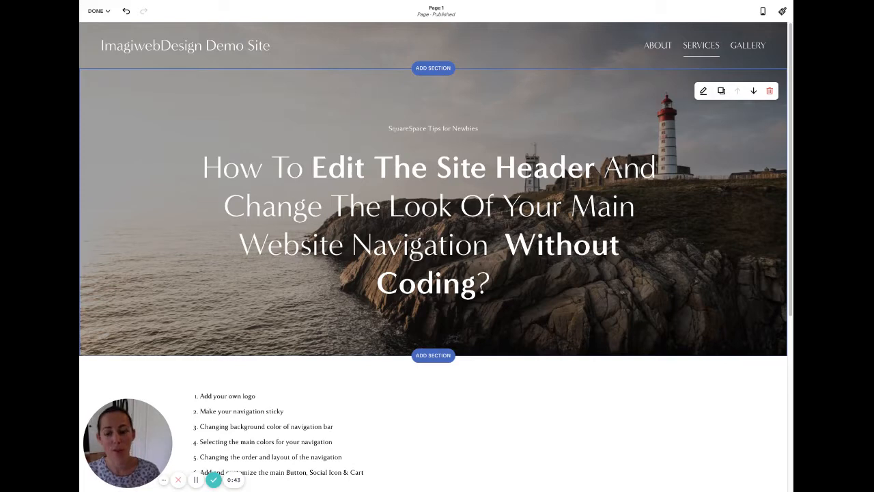
# Save the current page changes.
pyautogui.moveTo(589, 45)
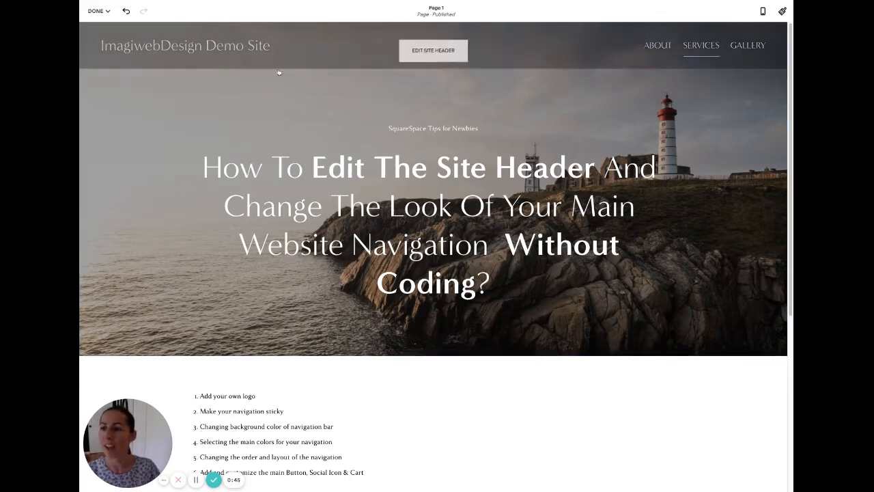
pyautogui.click(99, 11)
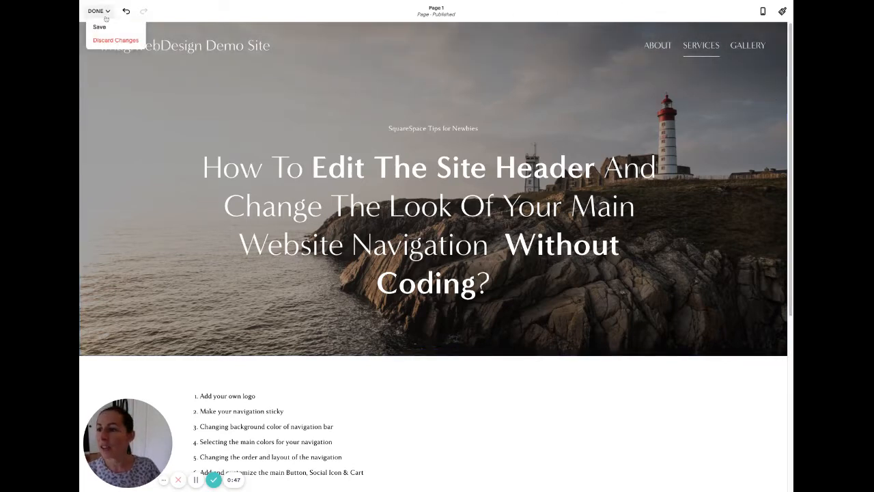
pyautogui.click(102, 27)
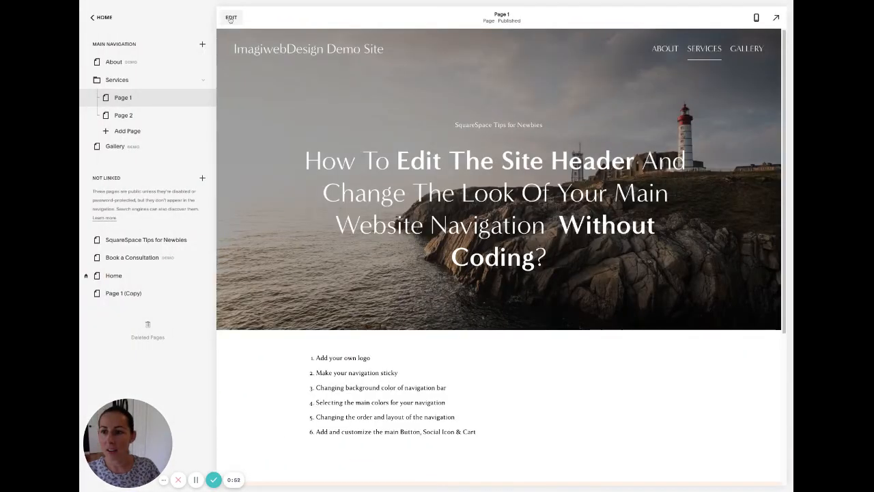
# Reopen the page for editing and bring up the header's Site Title & Logo settings.
pyautogui.click(230, 17)
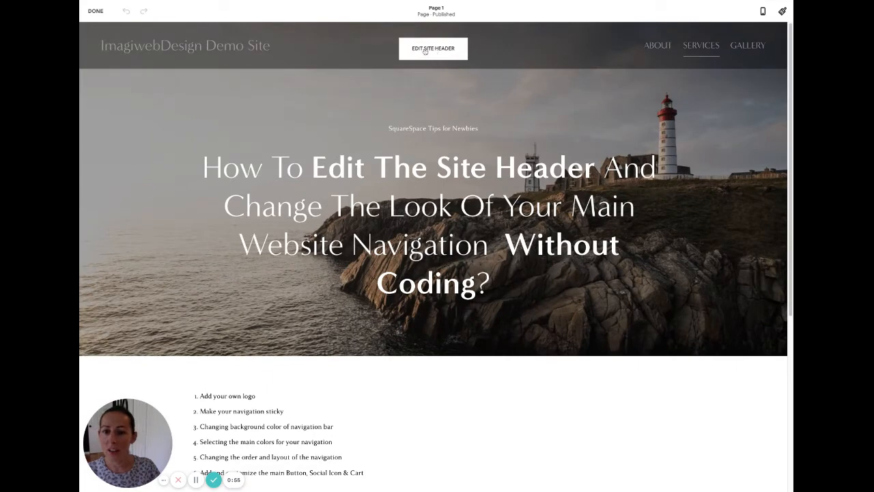
pyautogui.click(433, 49)
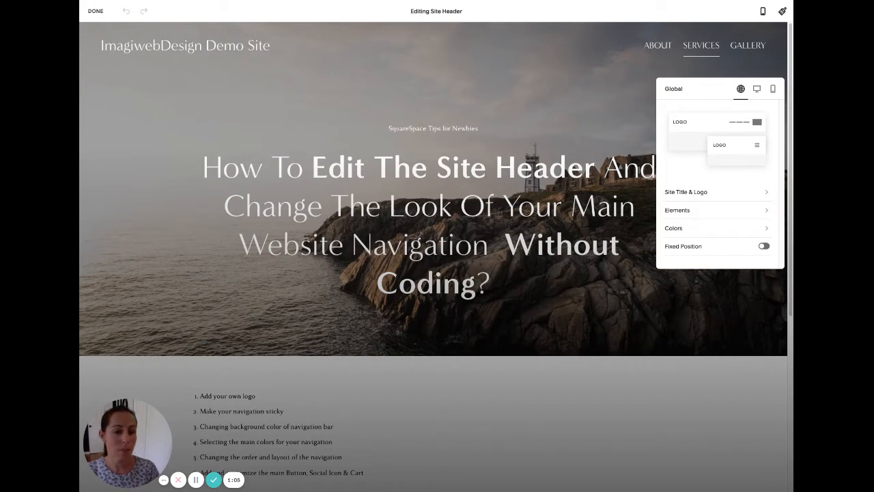
pyautogui.click(697, 193)
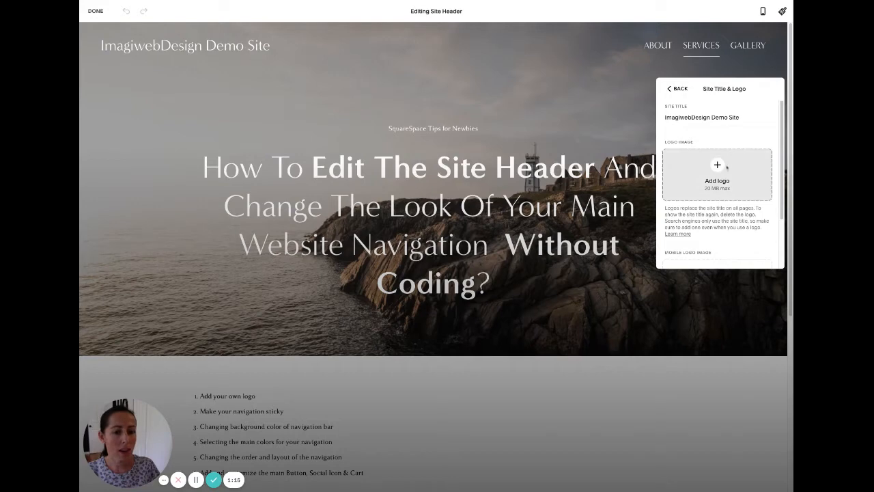
# Upload Imagiweb Logo Large.png as the header logo.
pyautogui.moveTo(727, 166); pyautogui.dragTo(727, 168)
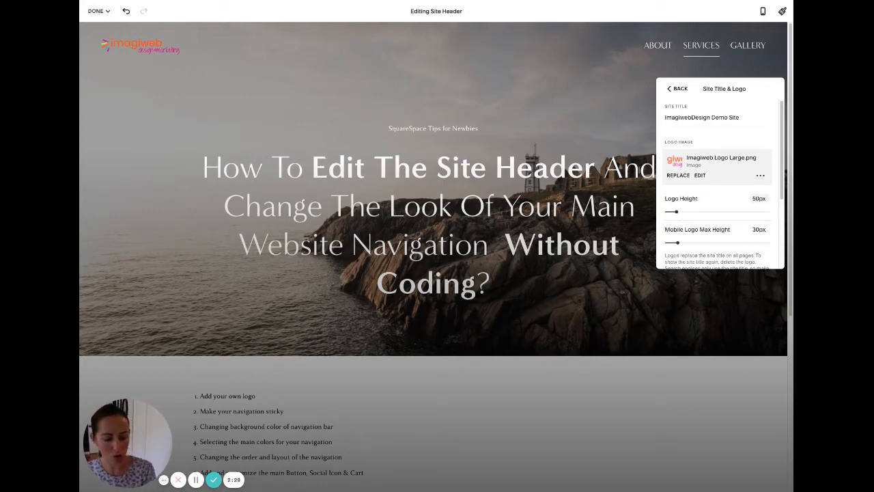
# Change the logo height to 100px, then bring it back down to 80px.
pyautogui.press('BackSpace')
pyautogui.write('10')
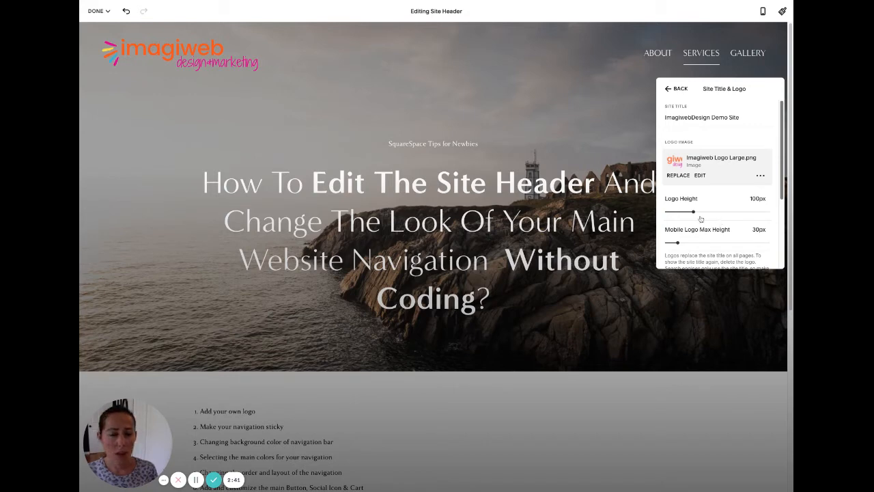
pyautogui.moveTo(695, 213); pyautogui.dragTo(687, 212)
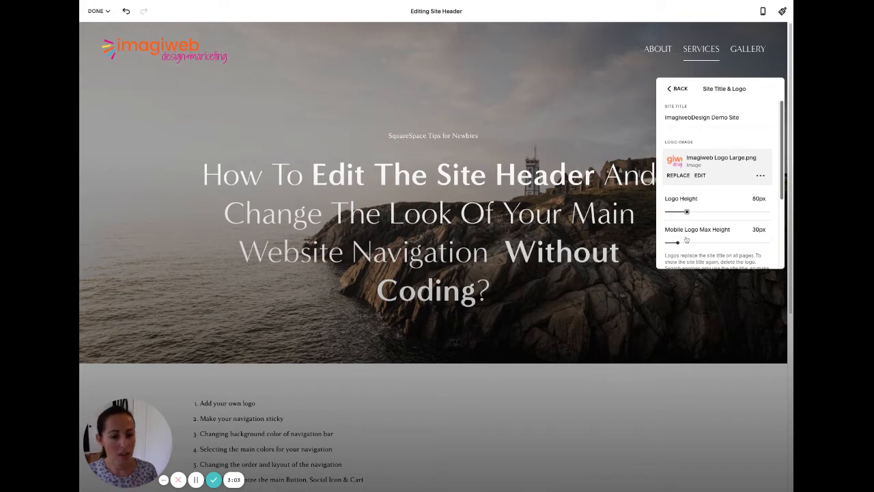
# In mobile preview, raise the header's Mobile Logo Max Height from 30px to 45px.
pyautogui.click(764, 12)
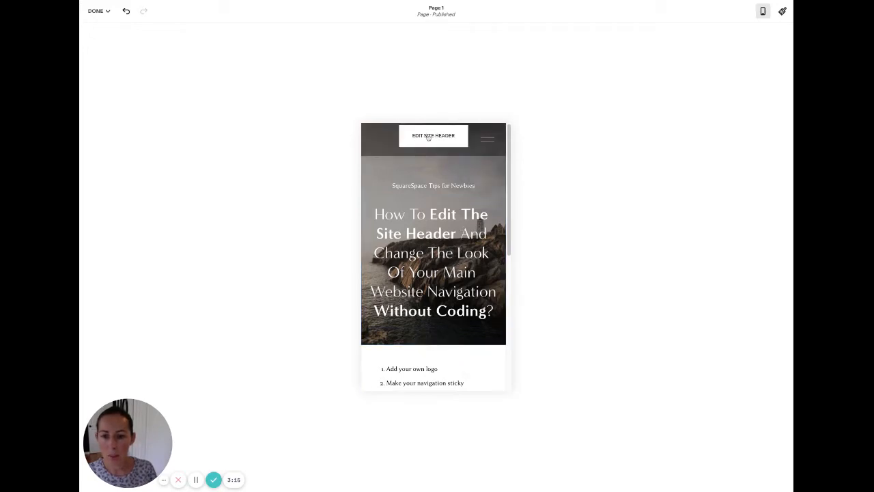
pyautogui.click(429, 138)
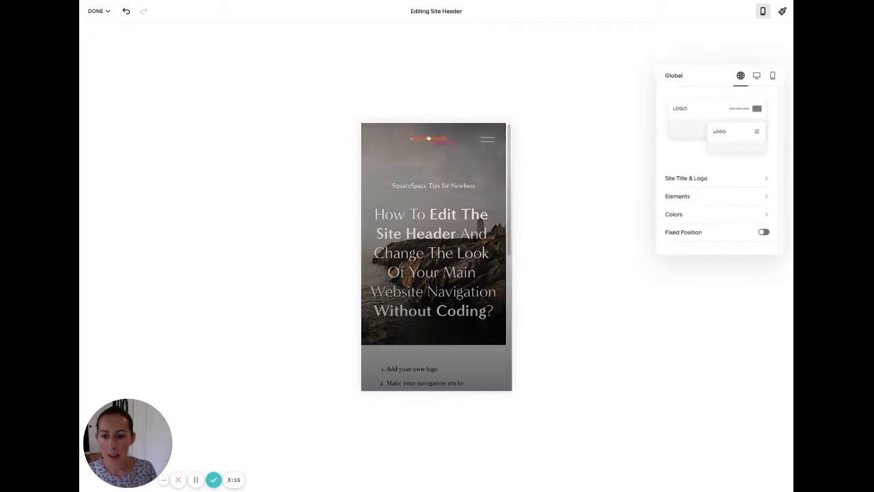
pyautogui.click(682, 179)
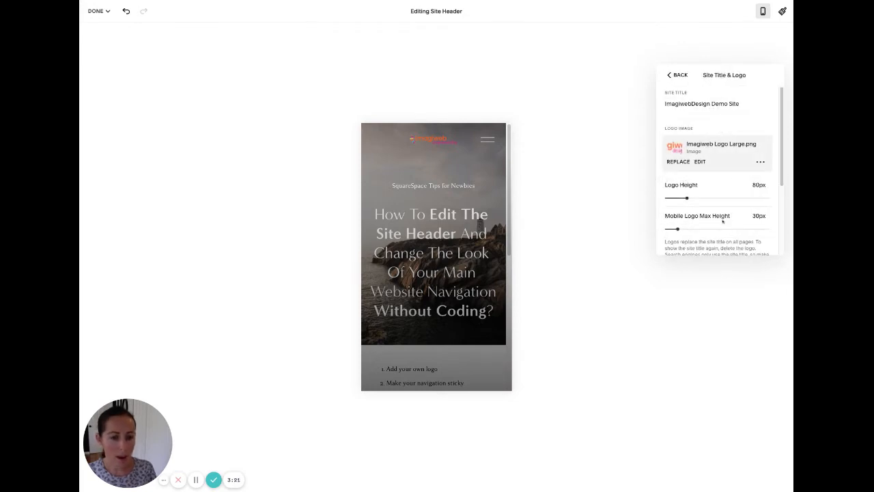
pyautogui.click(758, 216)
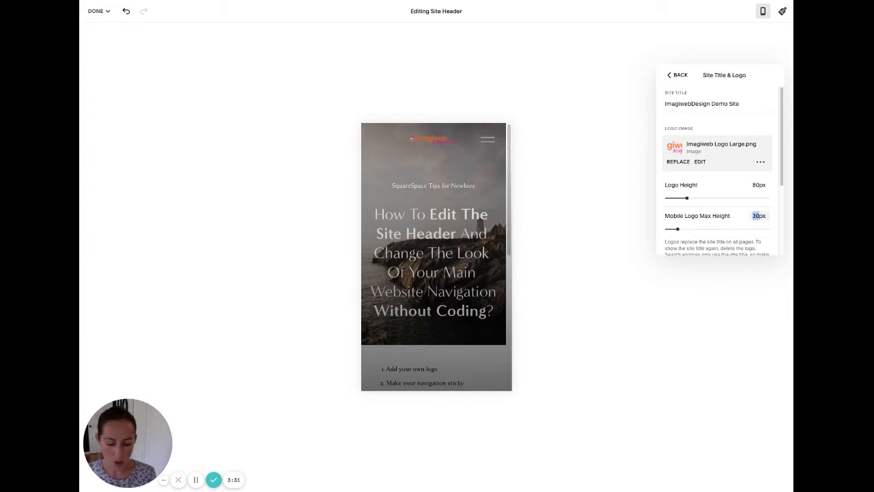
pyautogui.write('50')
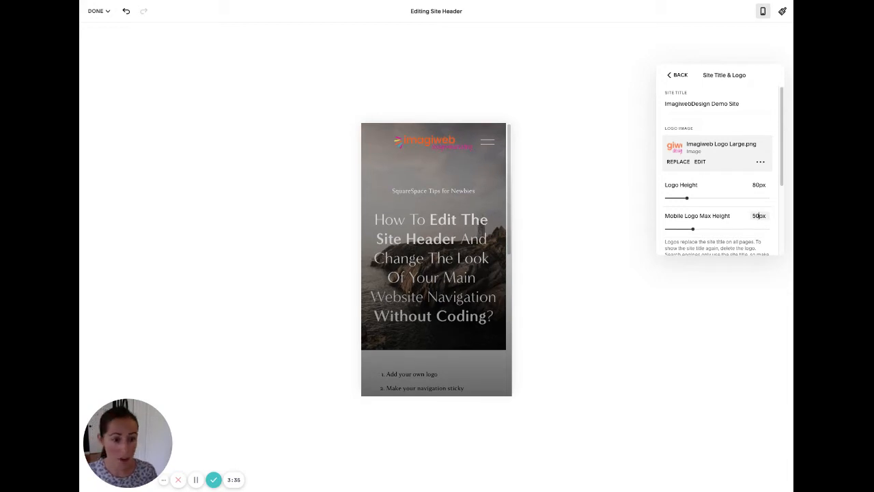
pyautogui.moveTo(693, 229)
pyautogui.mouseDown()
pyautogui.moveTo(733, 229)
pyautogui.moveTo(680, 231)
pyautogui.moveTo(689, 229)
pyautogui.mouseUp()
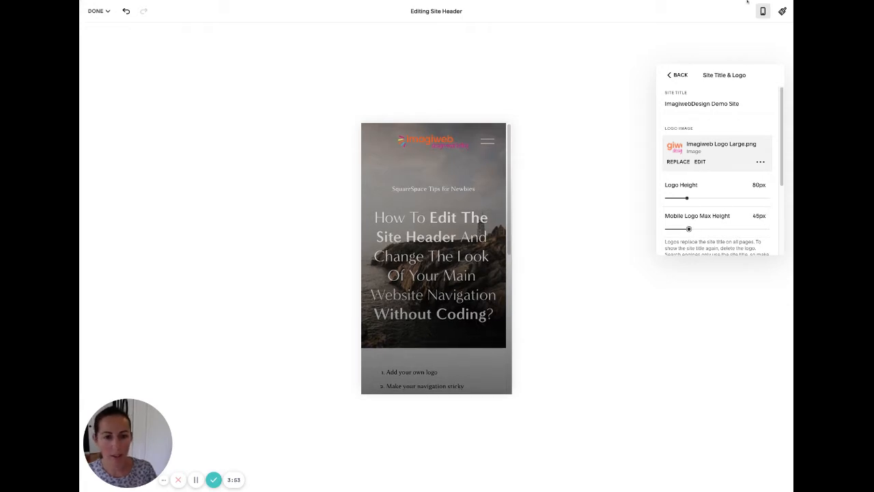
pyautogui.click(676, 75)
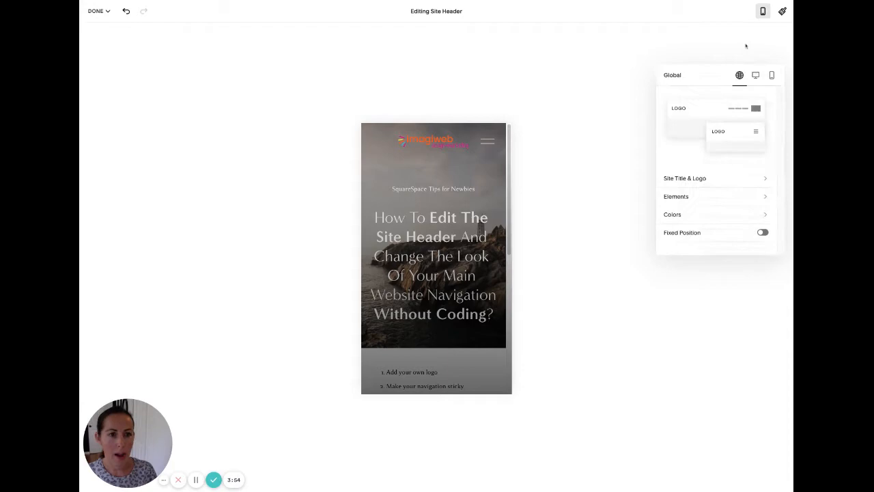
# Switch from the mobile preview back to the desktop view of the page.
pyautogui.click(763, 12)
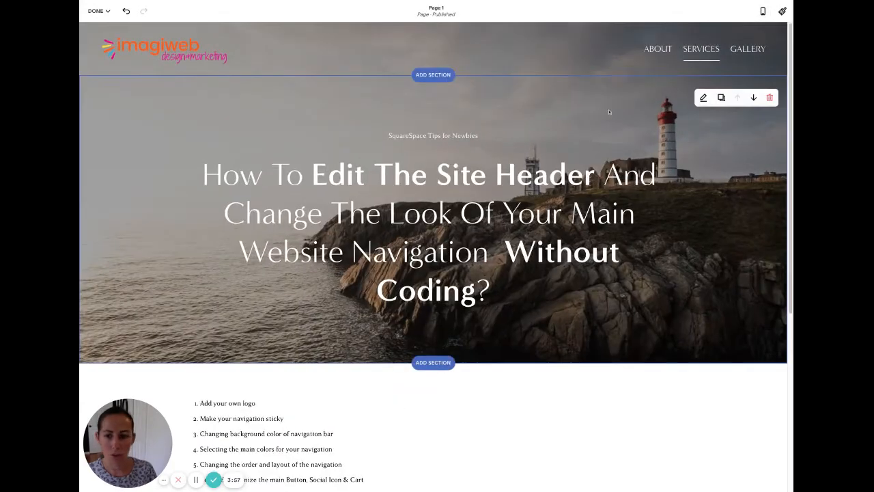
pyautogui.moveTo(316, 58)
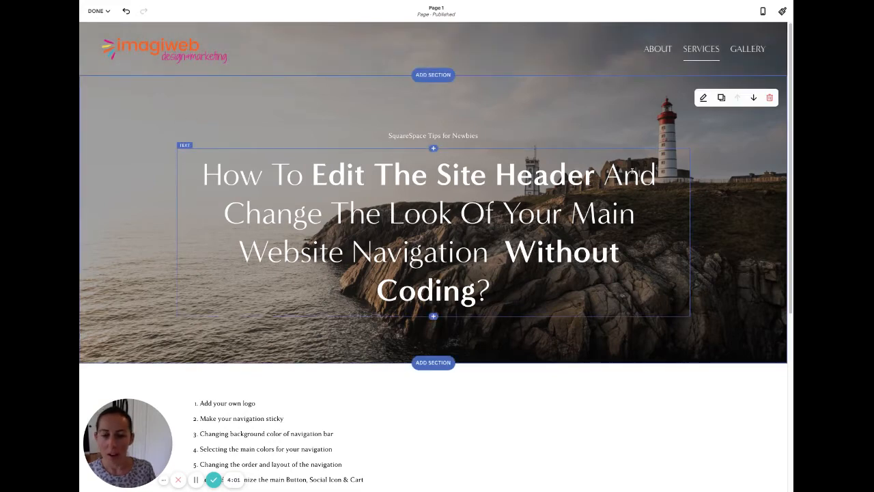
pyautogui.moveTo(357, 61)
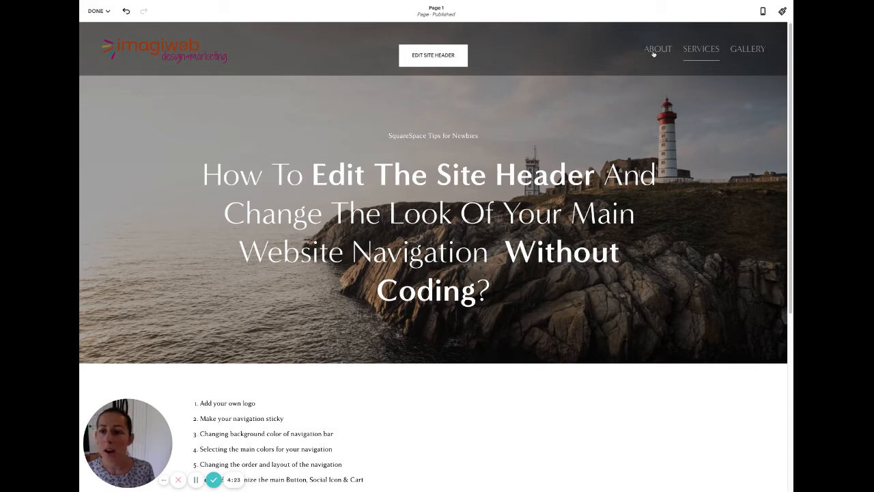
# Make the header non-transparent and apply Lightest 1, after trying Darkest 2 and Bright 2.
pyautogui.click(433, 56)
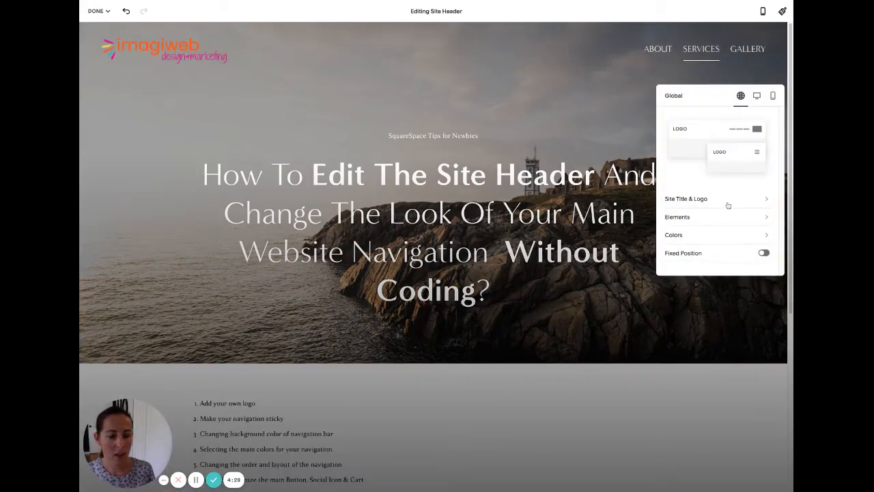
pyautogui.click(676, 236)
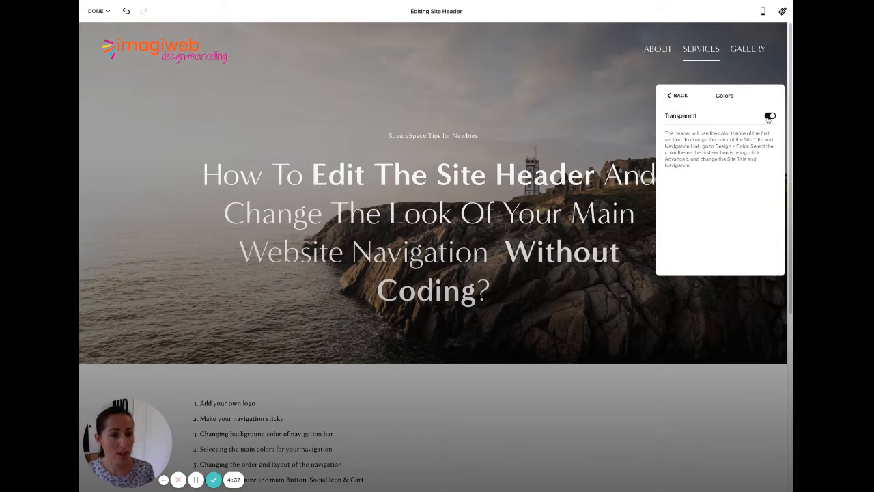
pyautogui.click(769, 116)
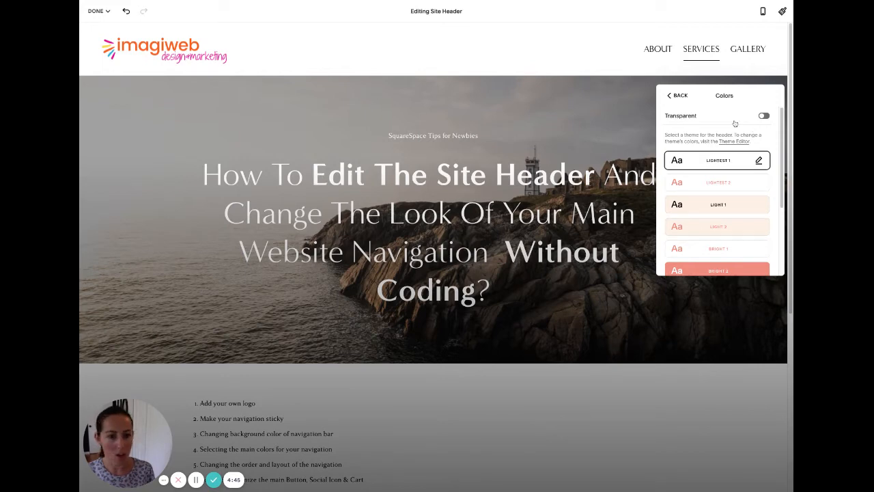
pyautogui.scroll(-3, 738, 187)
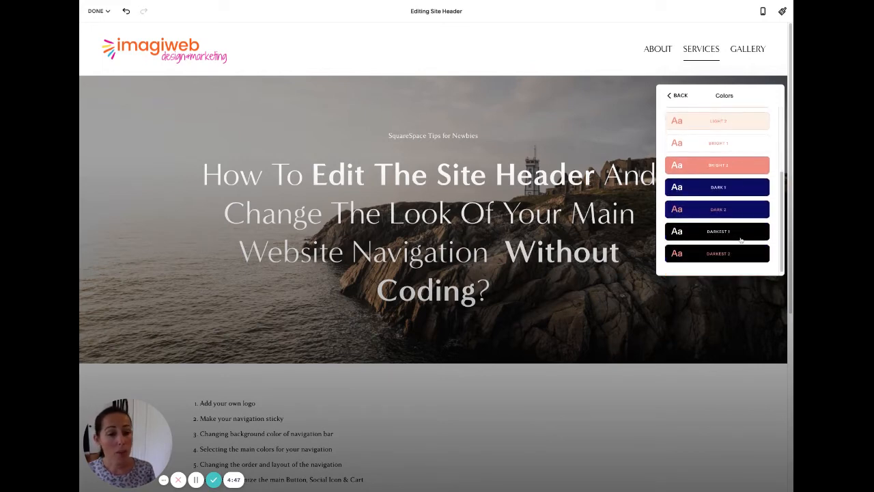
pyautogui.click(755, 257)
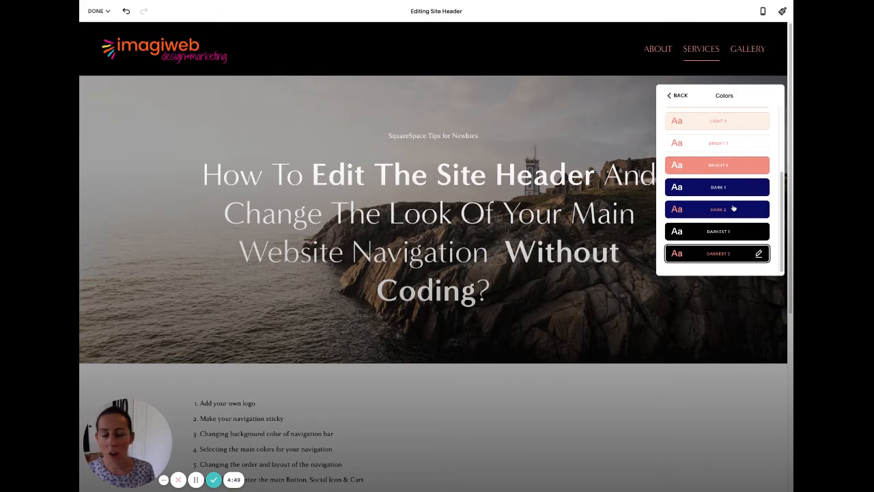
pyautogui.scroll(-1, 737, 239)
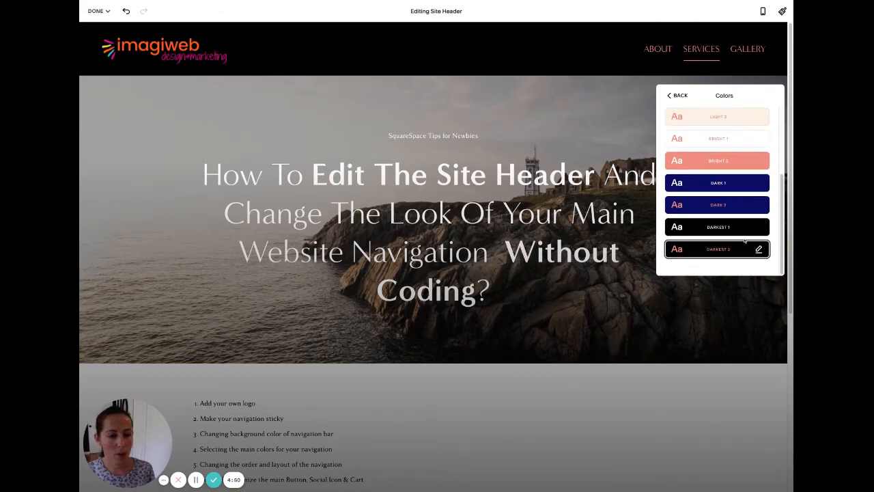
pyautogui.click(741, 164)
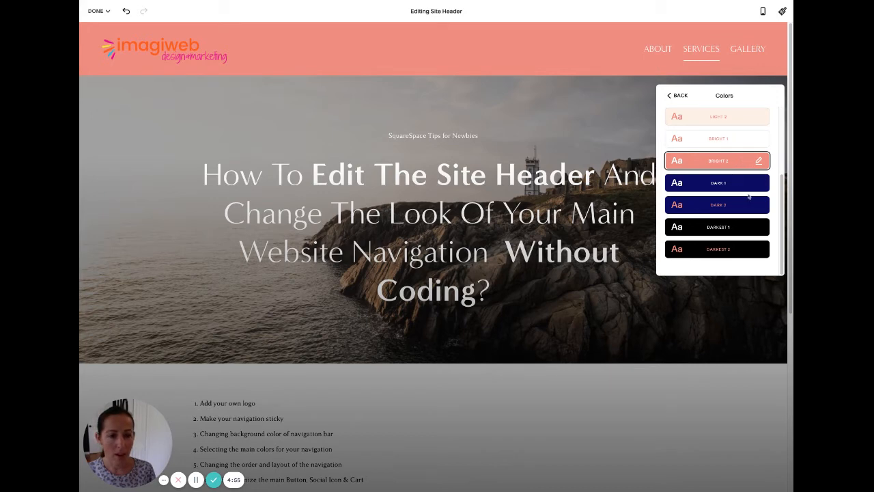
pyautogui.scroll(1, 783, 209)
pyautogui.scroll(4, 783, 209)
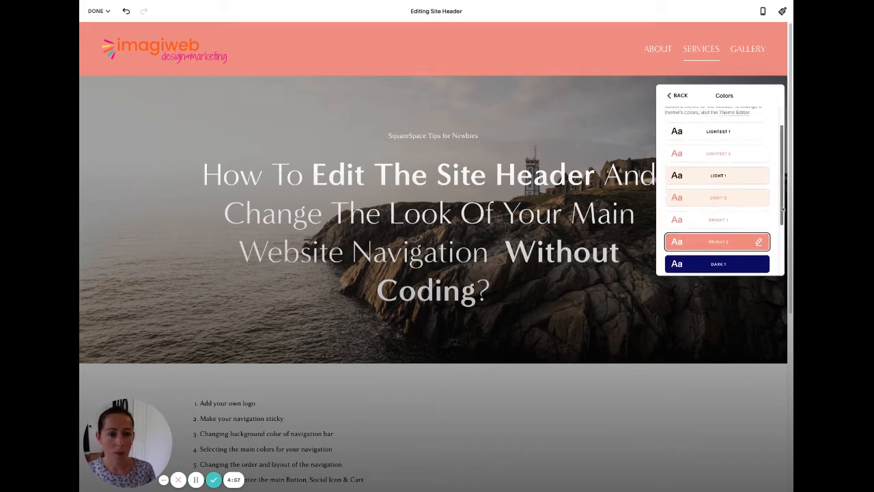
pyautogui.click(726, 136)
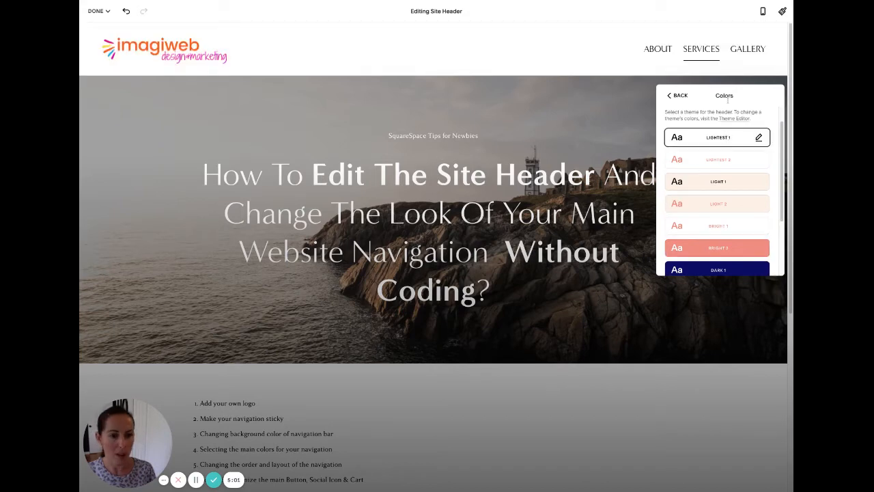
pyautogui.click(677, 96)
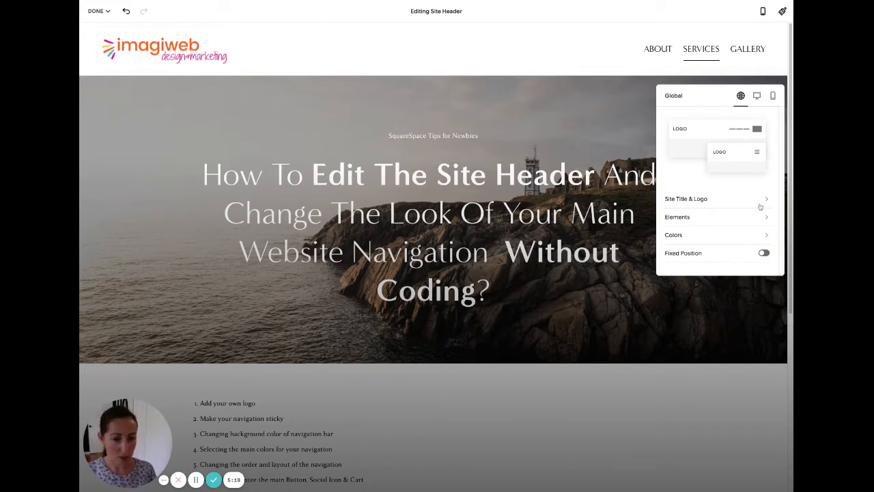
# Compare several desktop header layouts and choose navigation links on the left with a centred logo.
pyautogui.click(757, 99)
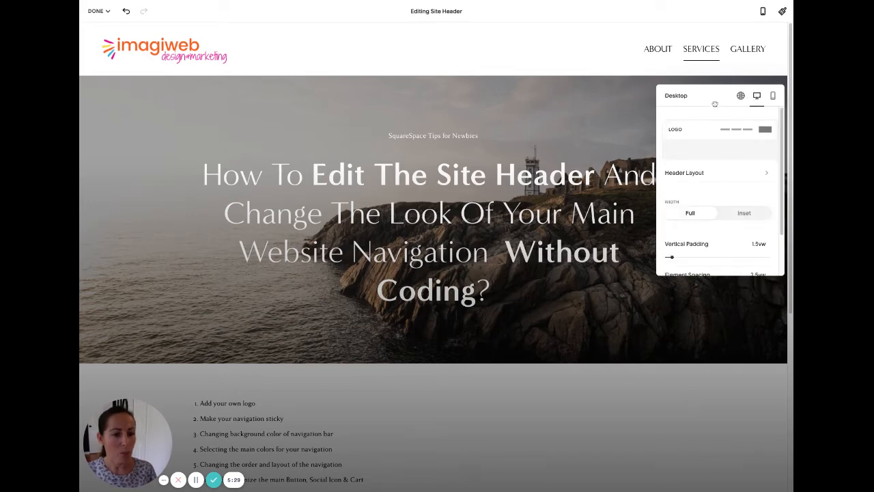
pyautogui.click(689, 174)
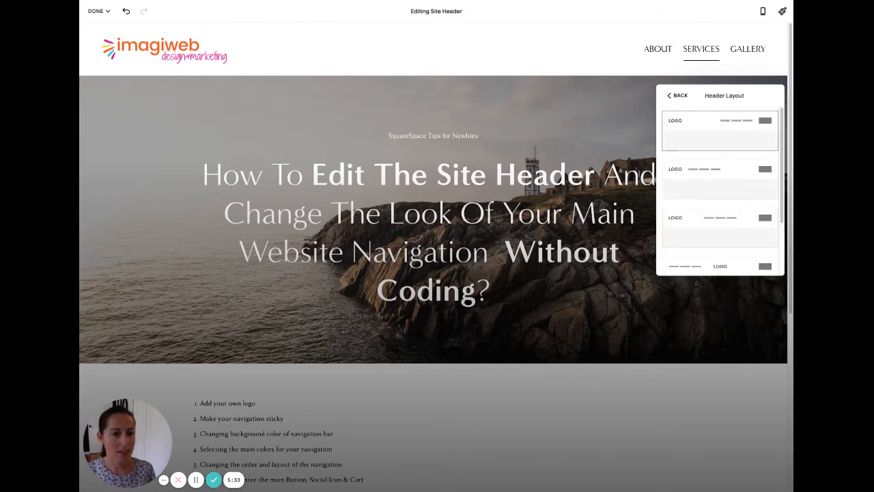
pyautogui.scroll(-2, 713, 253)
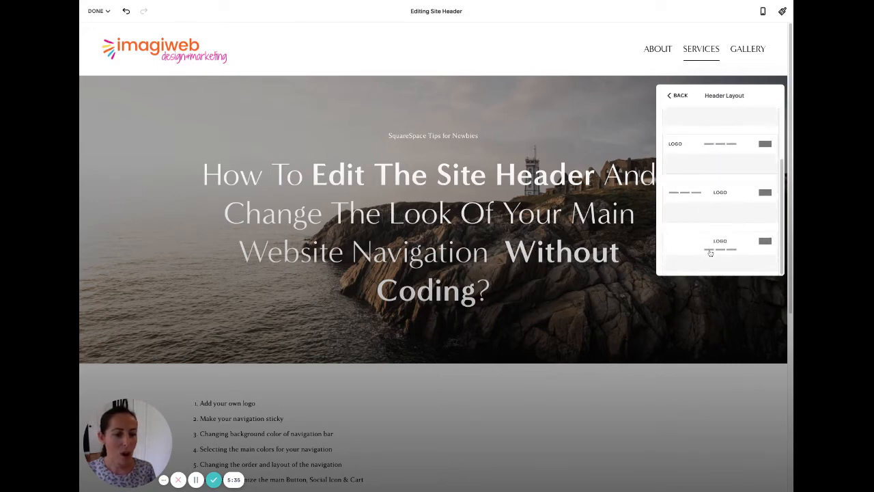
pyautogui.scroll(2, 731, 251)
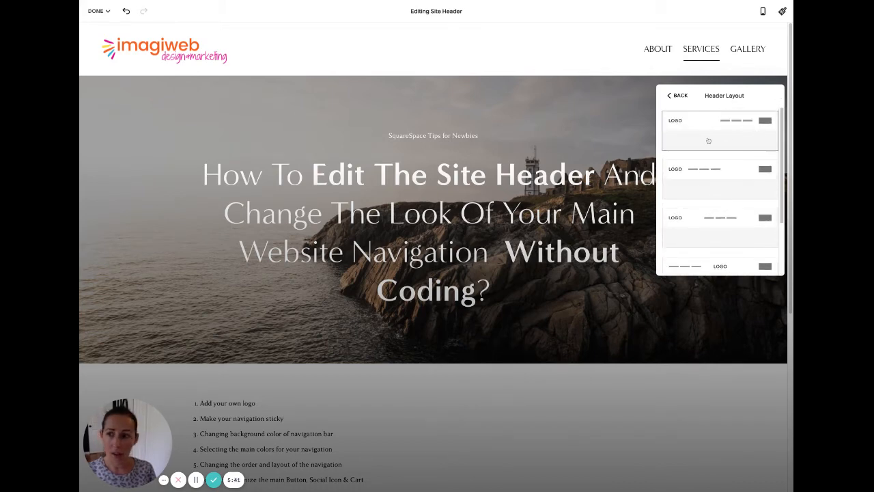
pyautogui.click(731, 181)
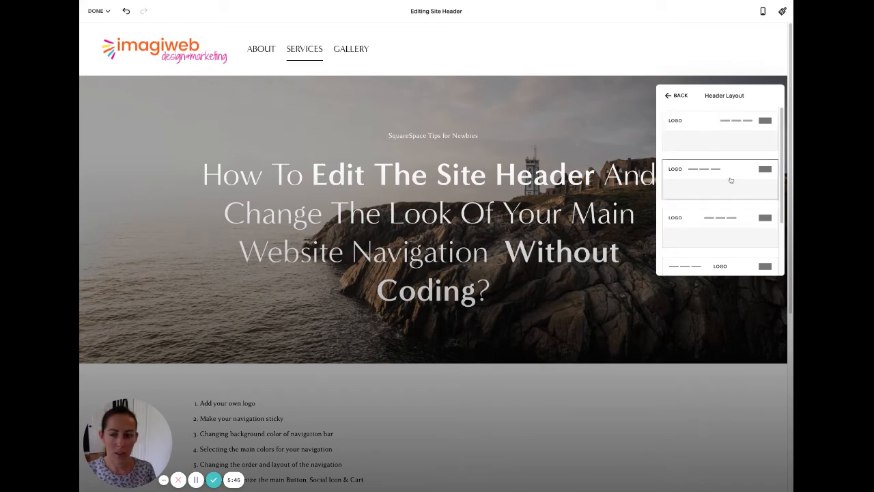
pyautogui.click(729, 238)
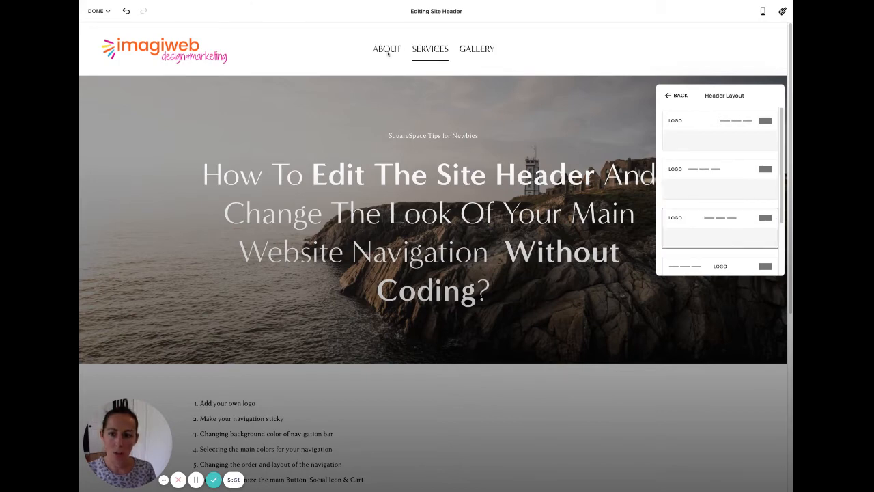
pyautogui.scroll(-2, 704, 235)
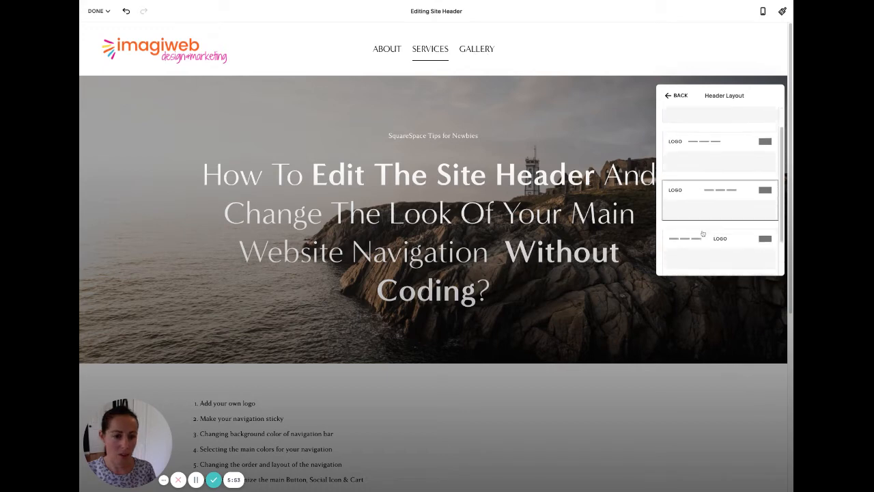
pyautogui.click(724, 202)
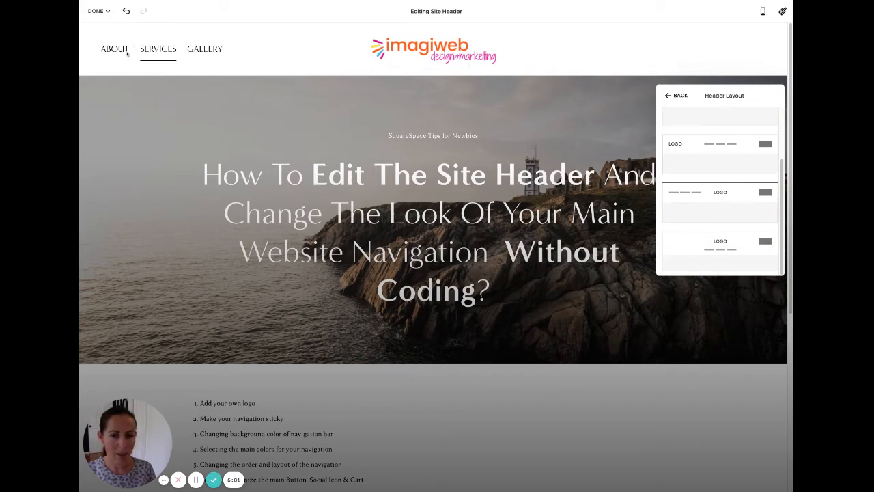
pyautogui.click(737, 253)
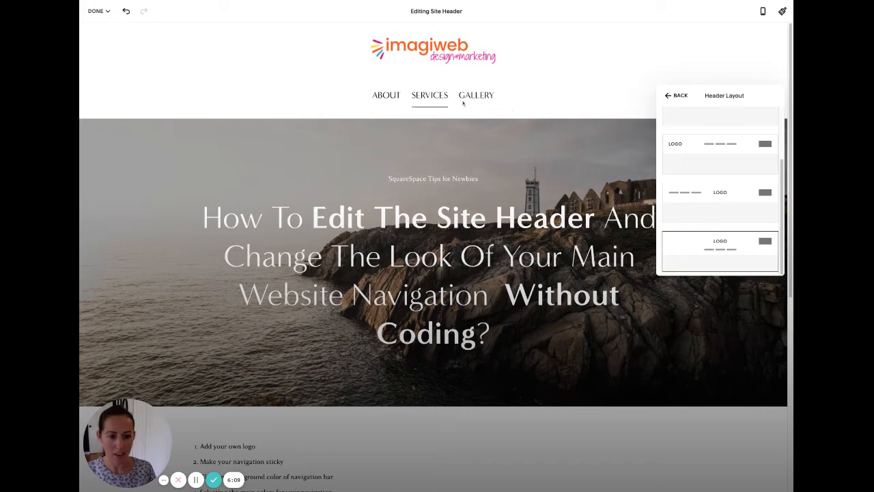
pyautogui.click(718, 196)
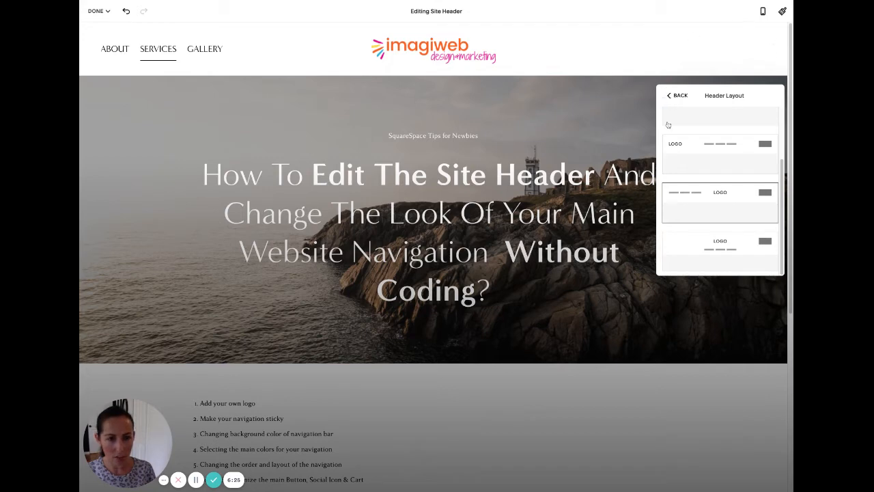
pyautogui.click(676, 96)
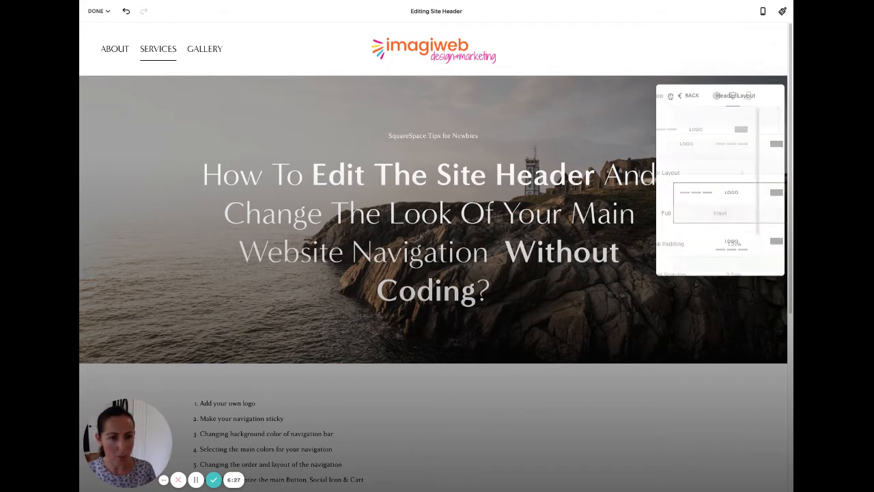
# Try smaller vertical padding values such as 1.5vw, then settle on 1.7vw.
pyautogui.scroll(-2, 745, 164)
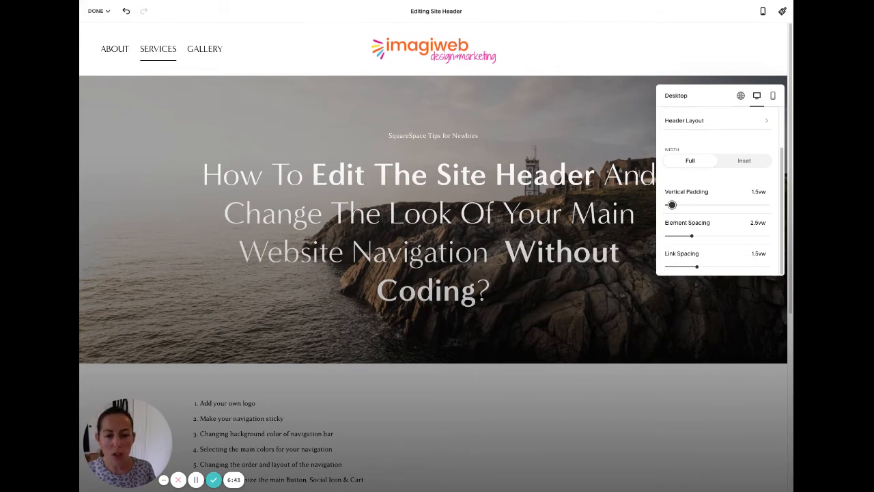
pyautogui.moveTo(672, 205); pyautogui.dragTo(669, 204)
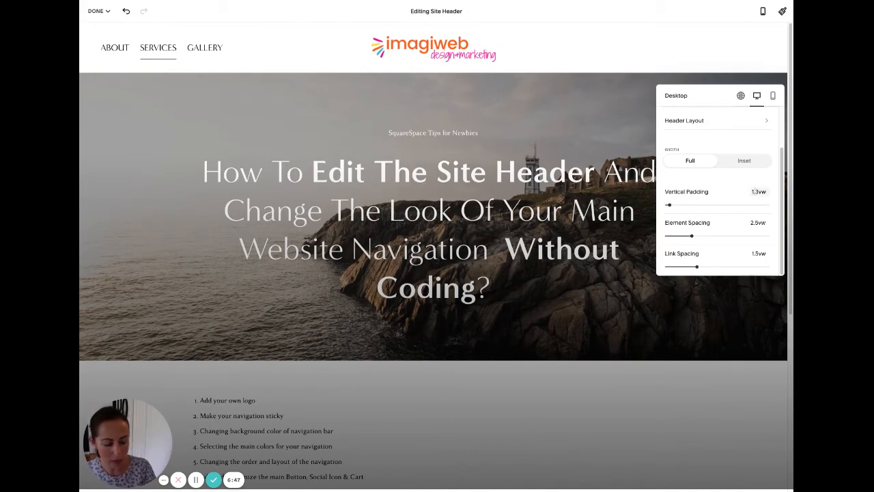
pyautogui.click(758, 192)
pyautogui.press('BackSpace')
pyautogui.write('1')
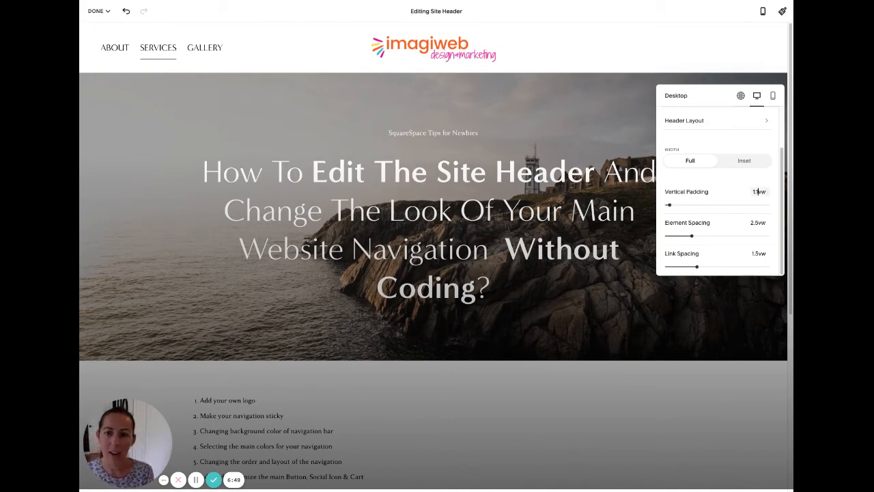
pyautogui.click(761, 176)
pyautogui.moveTo(100, 11)
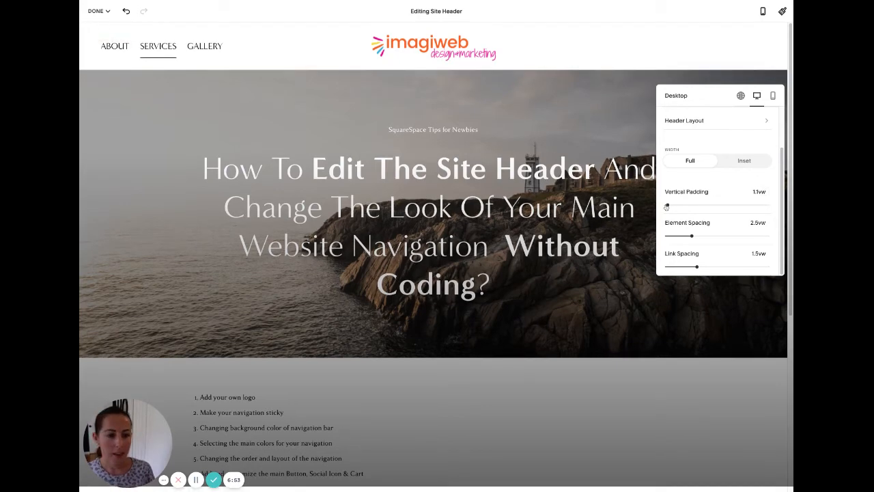
pyautogui.moveTo(668, 204); pyautogui.dragTo(642, 206)
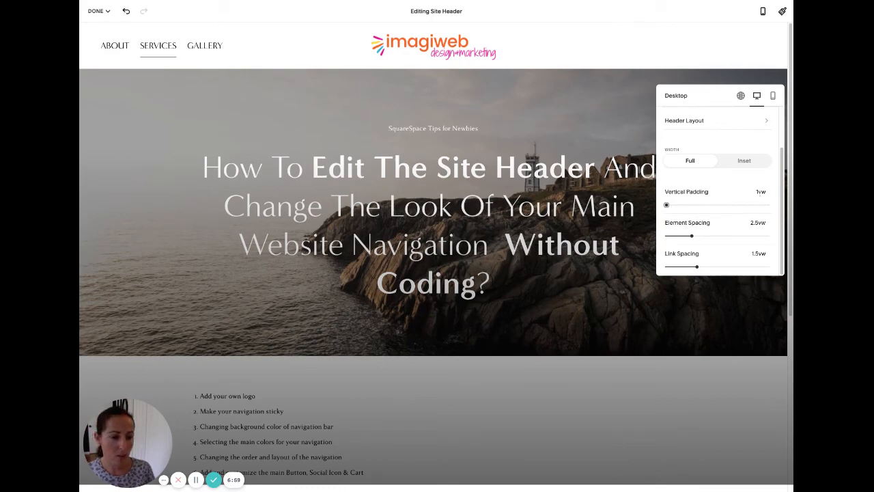
pyautogui.click(758, 192)
pyautogui.write('.5')
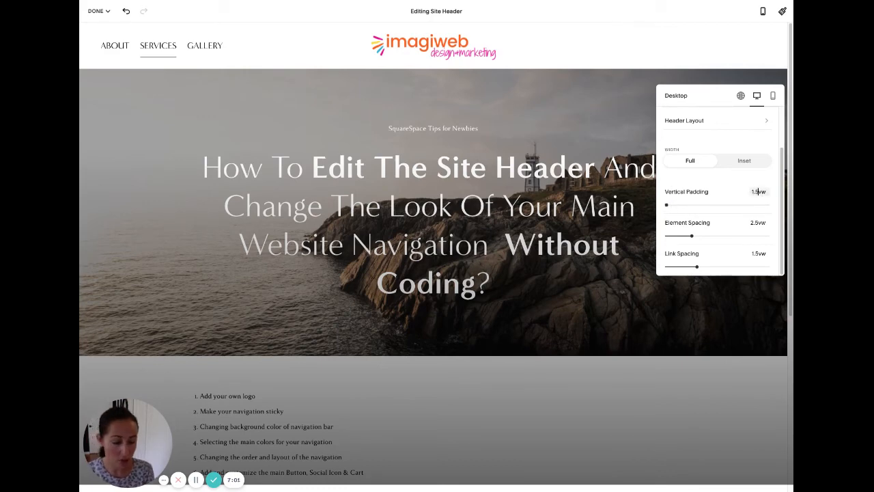
pyautogui.press('Return')
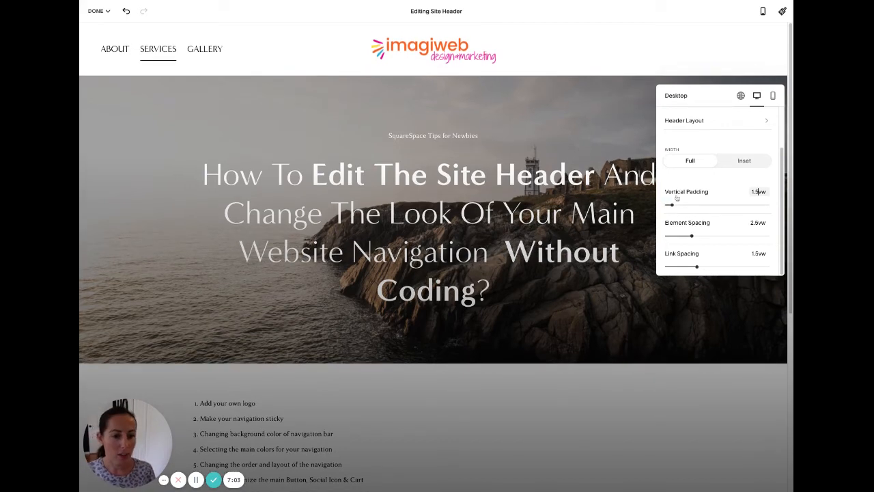
pyautogui.moveTo(671, 204)
pyautogui.mouseDown()
pyautogui.moveTo(728, 205)
pyautogui.moveTo(674, 205)
pyautogui.mouseUp()
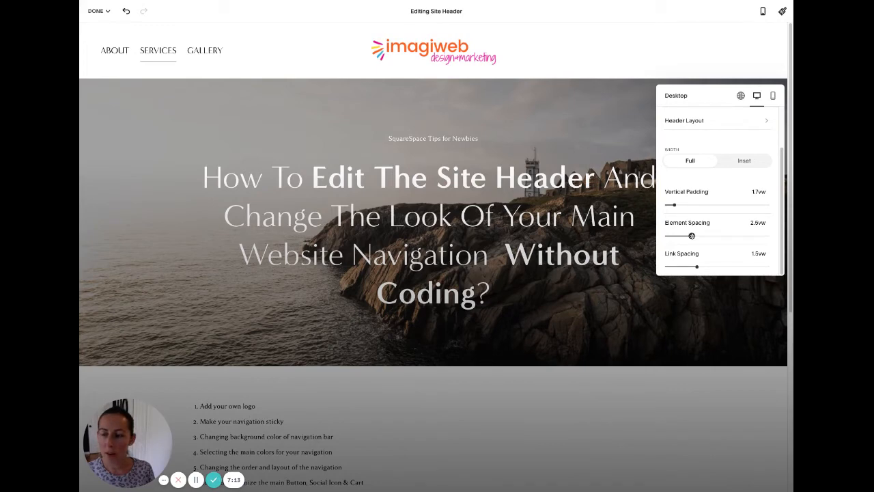
# Set header element spacing to 1.7vw and navigation link spacing to 1.3vw.
pyautogui.moveTo(691, 236); pyautogui.dragTo(727, 236)
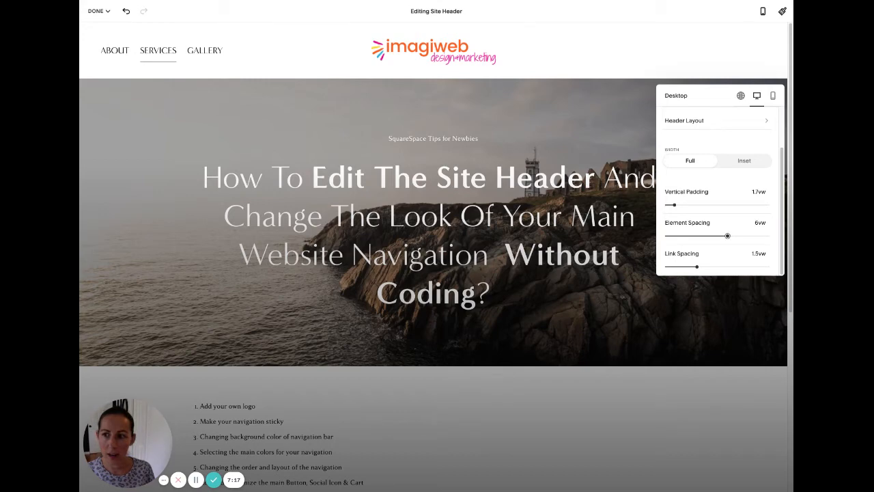
pyautogui.click(687, 237)
pyautogui.moveTo(686, 236); pyautogui.dragTo(683, 236)
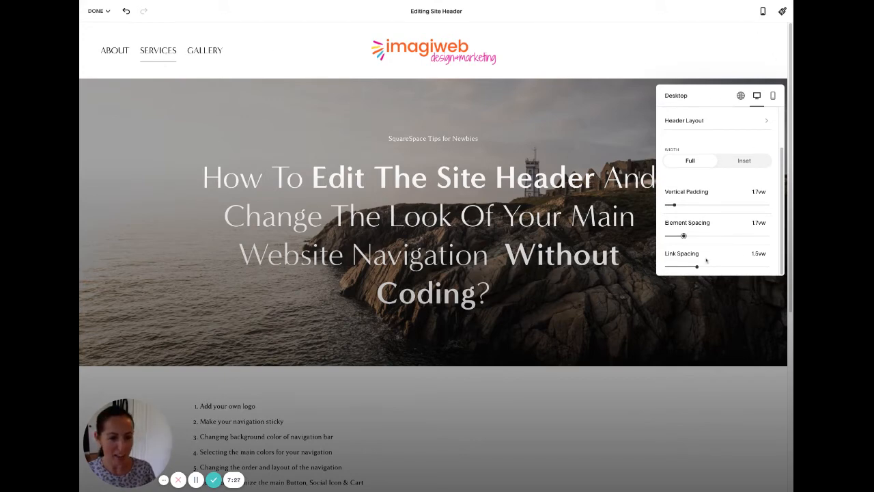
pyautogui.moveTo(697, 267); pyautogui.dragTo(738, 267)
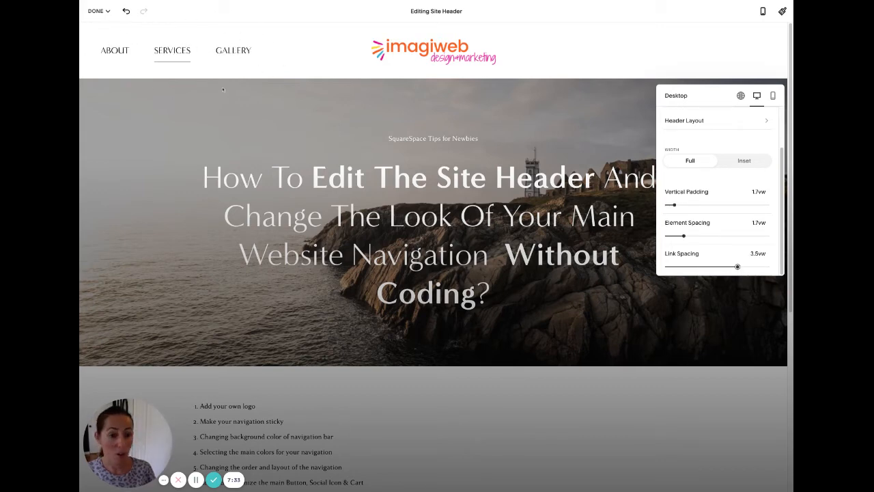
pyautogui.moveTo(737, 266); pyautogui.dragTo(693, 266)
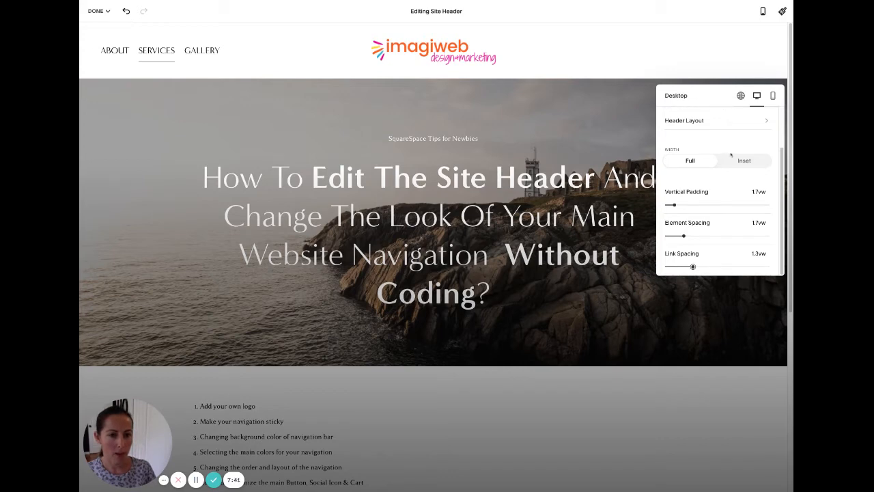
pyautogui.click(741, 96)
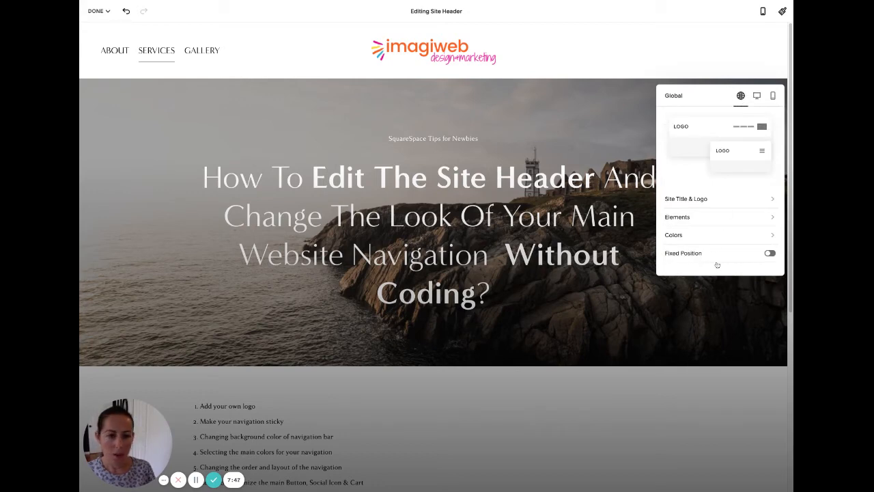
# Add a header button labelled 'CONTACT ME!' and open its link settings.
pyautogui.click(678, 217)
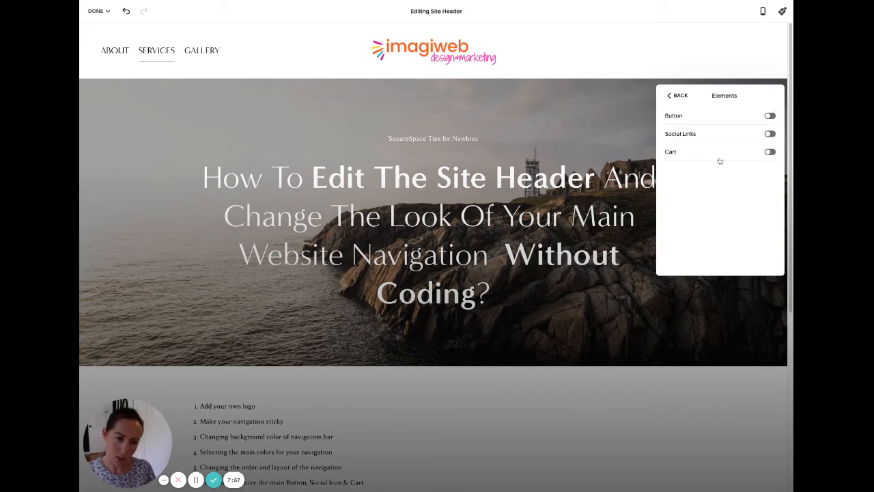
pyautogui.click(772, 116)
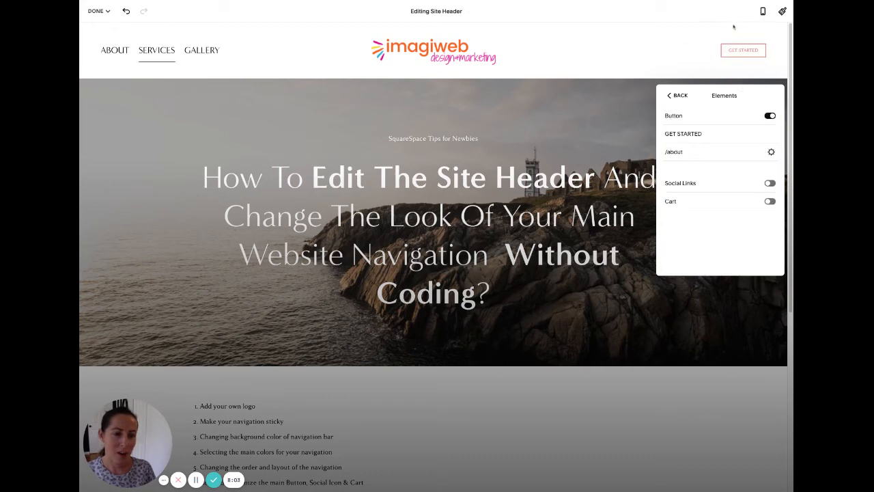
pyautogui.click(697, 137)
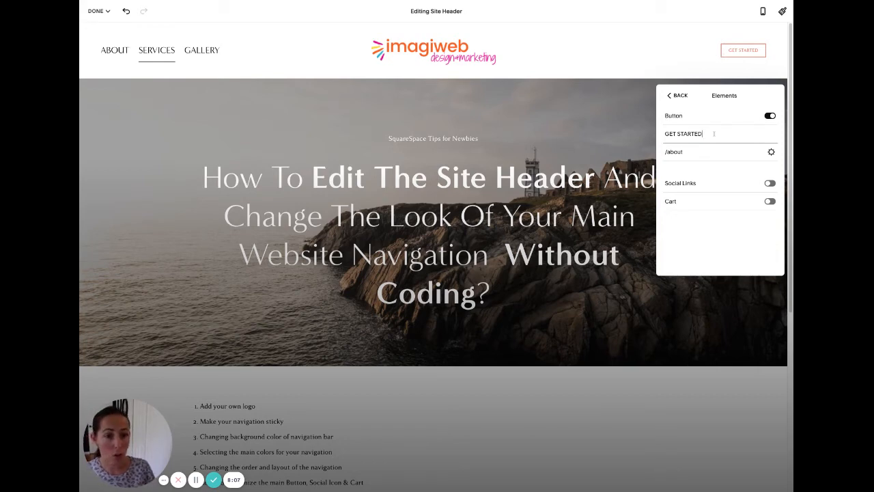
pyautogui.press('super+a')
pyautogui.write('STORE')
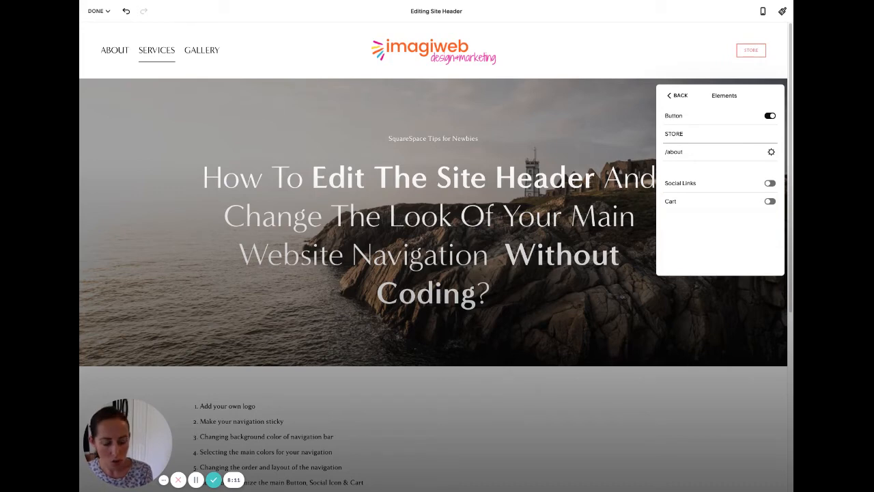
pyautogui.press('BackSpace')
pyautogui.press('BackSpace')
pyautogui.press('BackSpace')
pyautogui.press('BackSpace')
pyautogui.write('V')
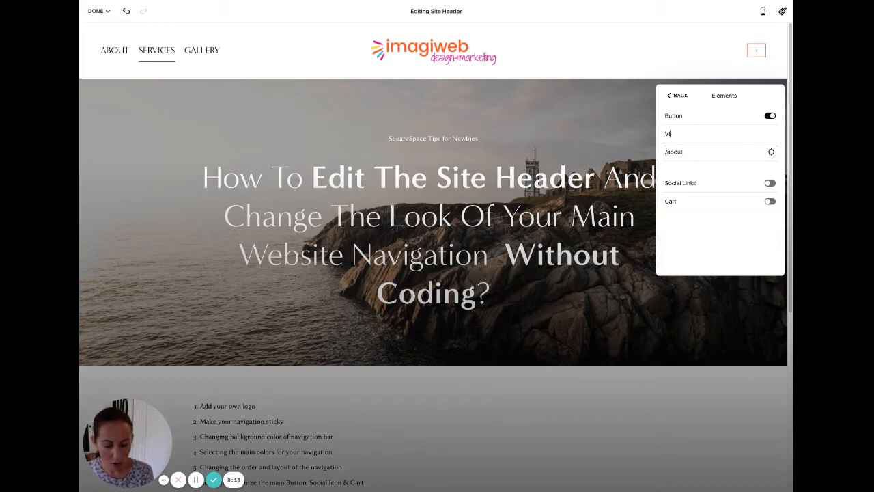
pyautogui.write('IEW STORE')
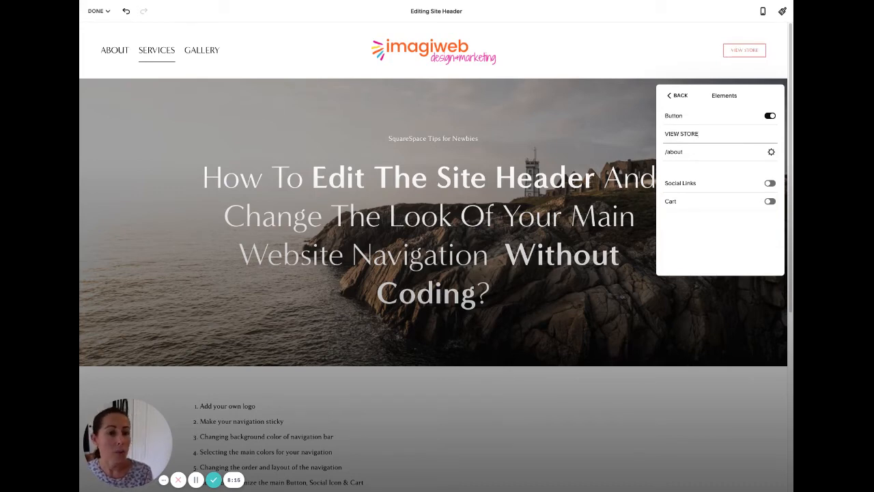
pyautogui.press('BackSpace')
pyautogui.press('BackSpace')
pyautogui.press('BackSpace')
pyautogui.press('BackSpace')
pyautogui.press('BackSpace')
pyautogui.press('BackSpace')
pyautogui.press('BackSpace')
pyautogui.press('BackSpace')
pyautogui.press('BackSpace')
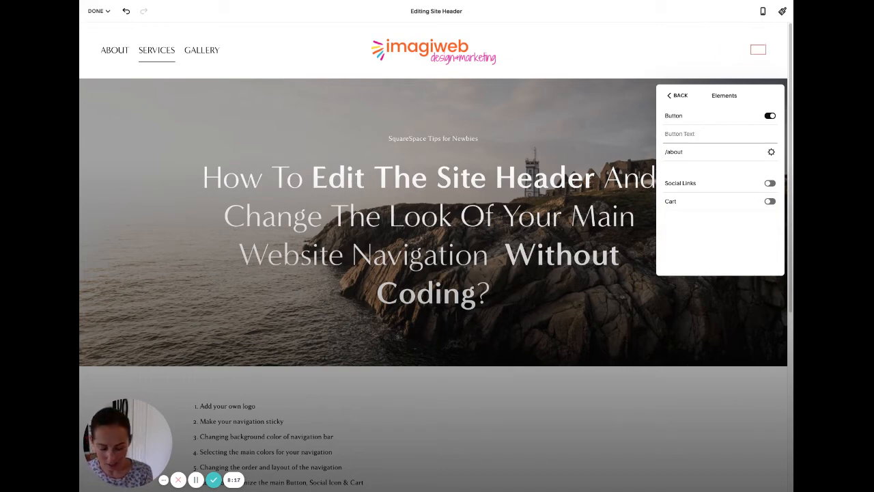
pyautogui.write('CONTACT')
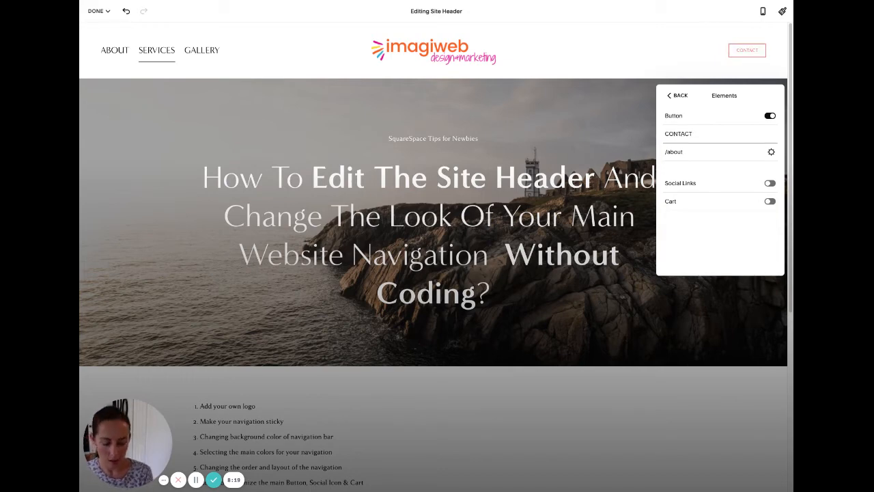
pyautogui.write(' ME!')
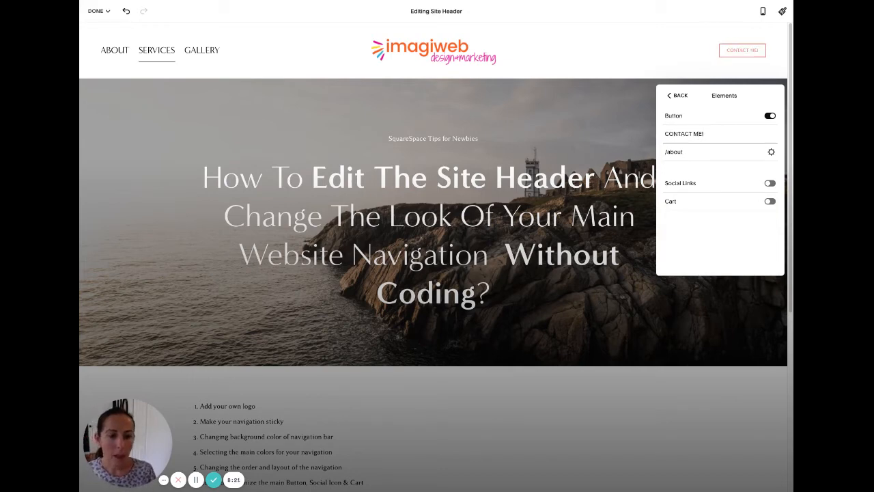
pyautogui.click(710, 151)
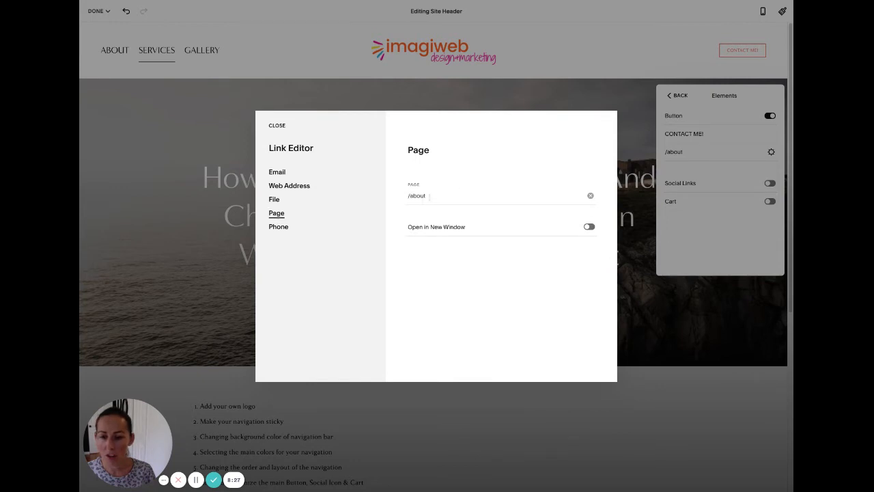
# Relink the CONTACT ME! header button from /about to the Services page (/services-1).
pyautogui.click(467, 196)
pyautogui.click(590, 195)
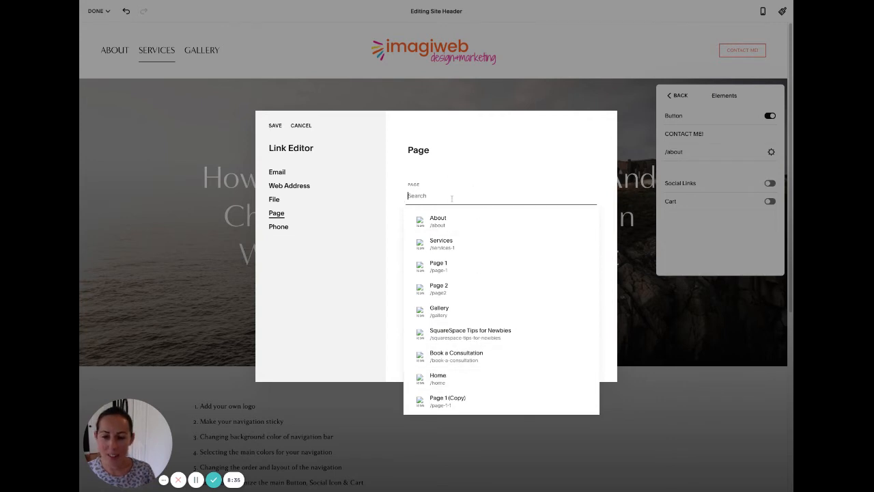
pyautogui.click(448, 243)
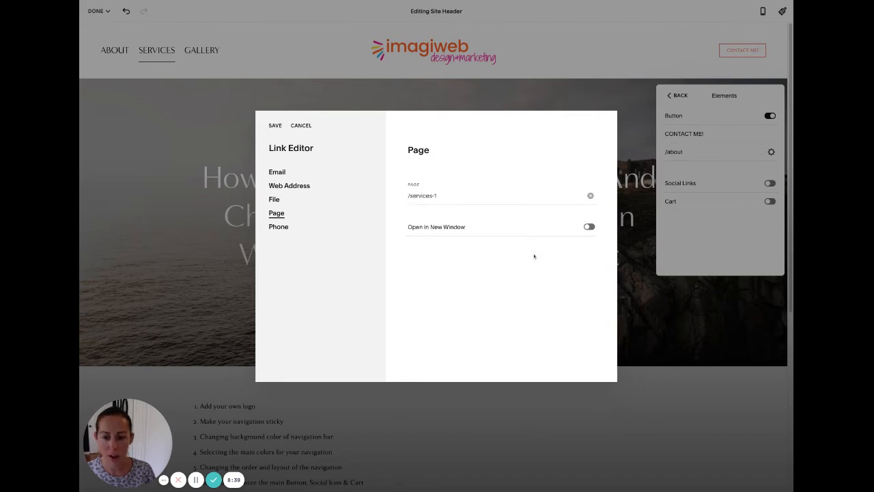
pyautogui.click(276, 126)
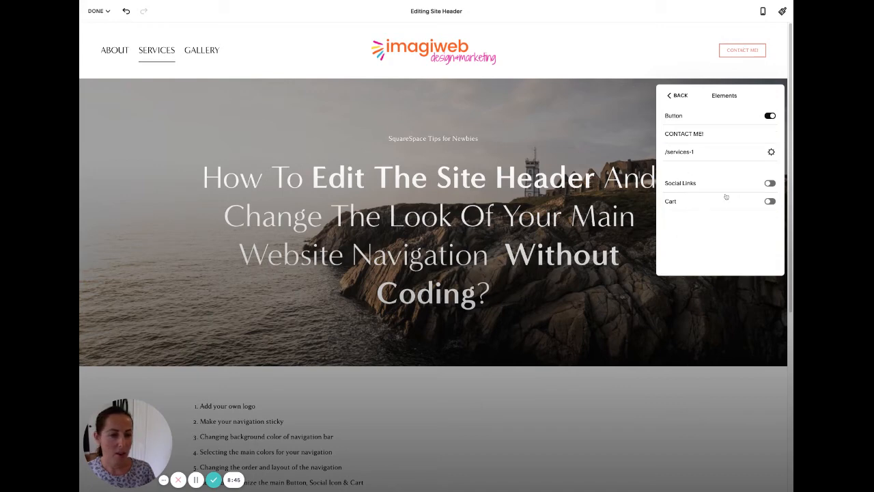
# Turn on header social links and remove the Facebook and email links.
pyautogui.click(770, 183)
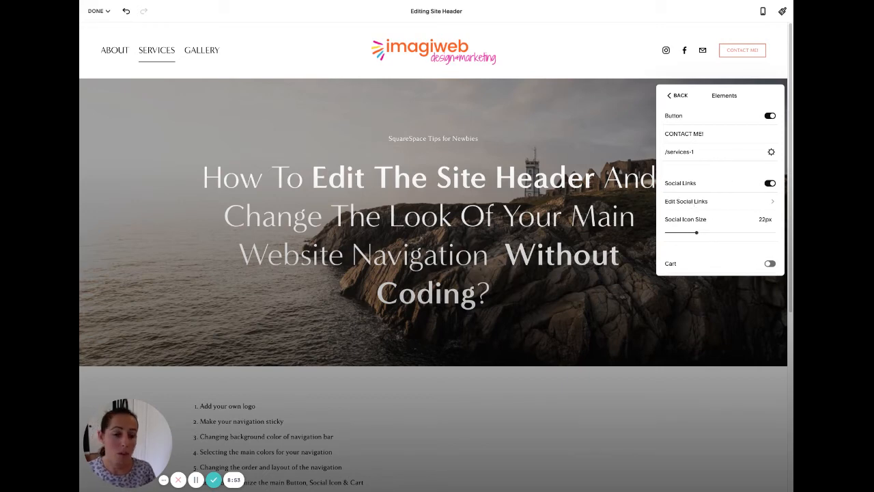
pyautogui.click(689, 203)
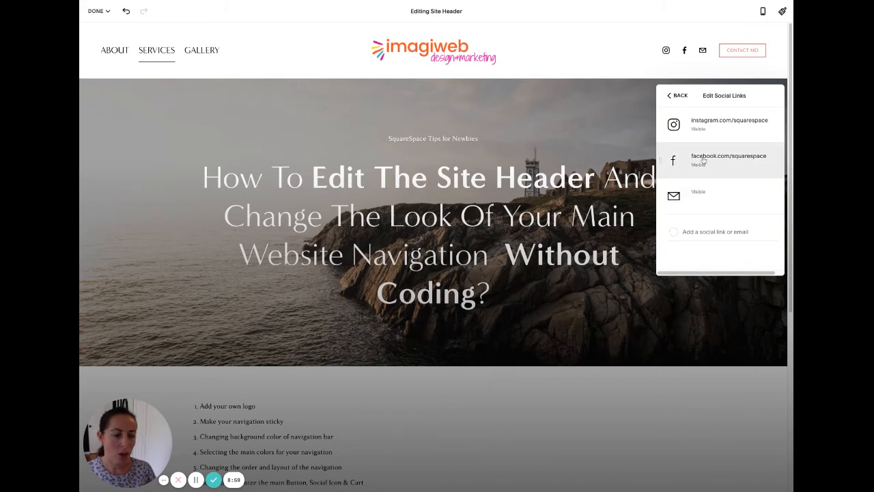
pyautogui.click(747, 167)
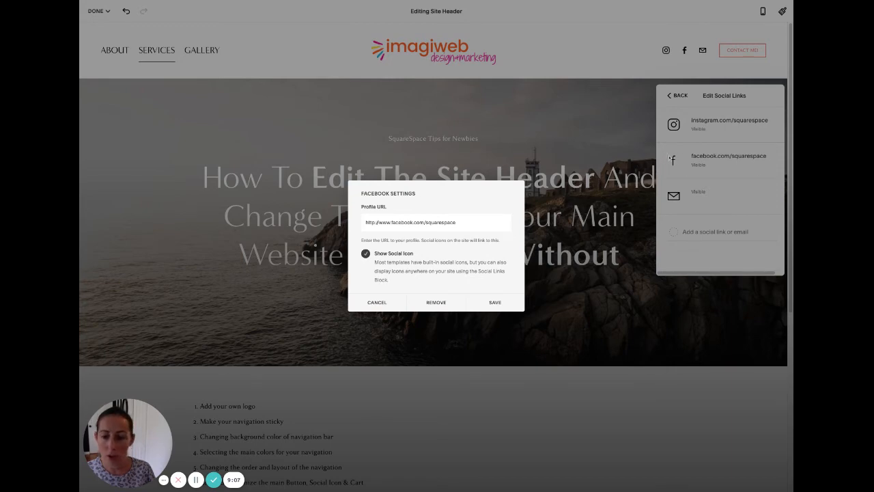
pyautogui.click(436, 302)
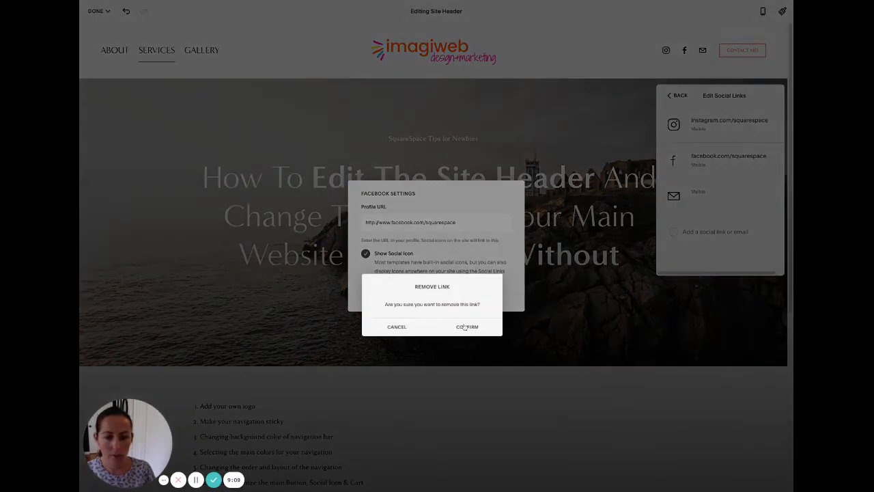
pyautogui.click(465, 327)
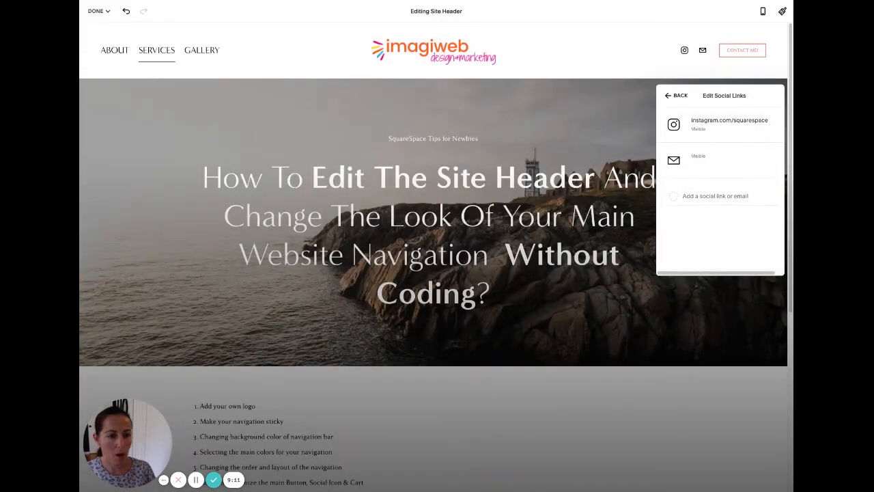
pyautogui.click(738, 163)
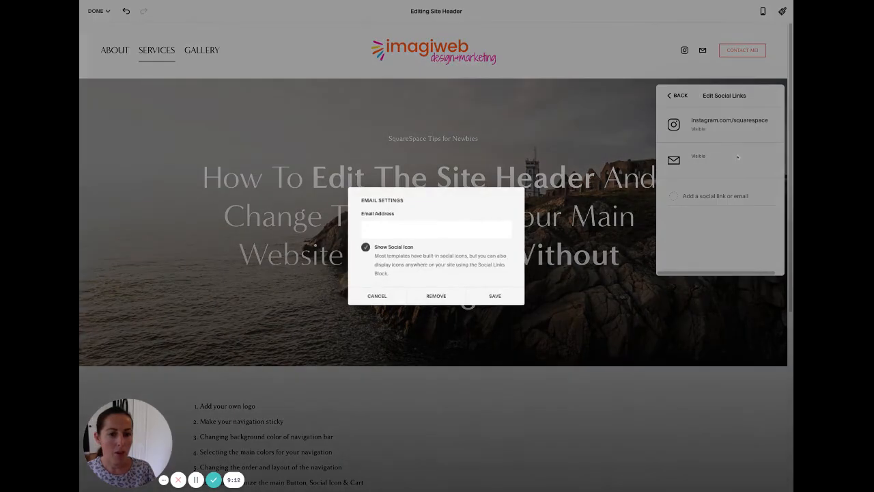
pyautogui.click(421, 304)
pyautogui.click(465, 314)
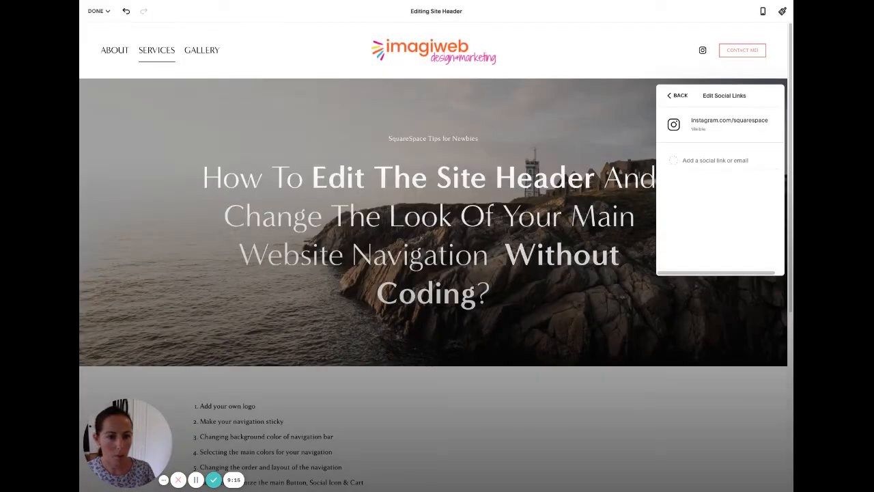
# Add a youtube.com social link so Instagram and YouTube remain.
pyautogui.click(713, 163)
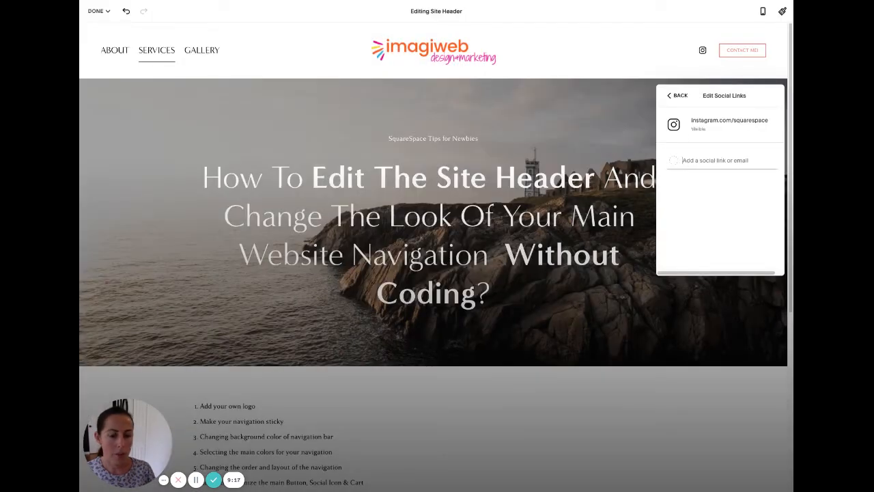
pyautogui.write('you')
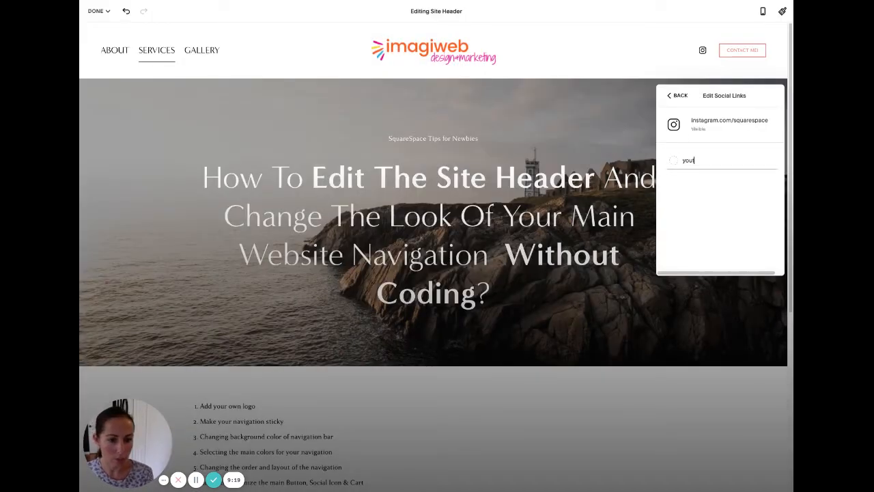
pyautogui.press('BackSpace')
pyautogui.press('BackSpace')
pyautogui.press('BackSpace')
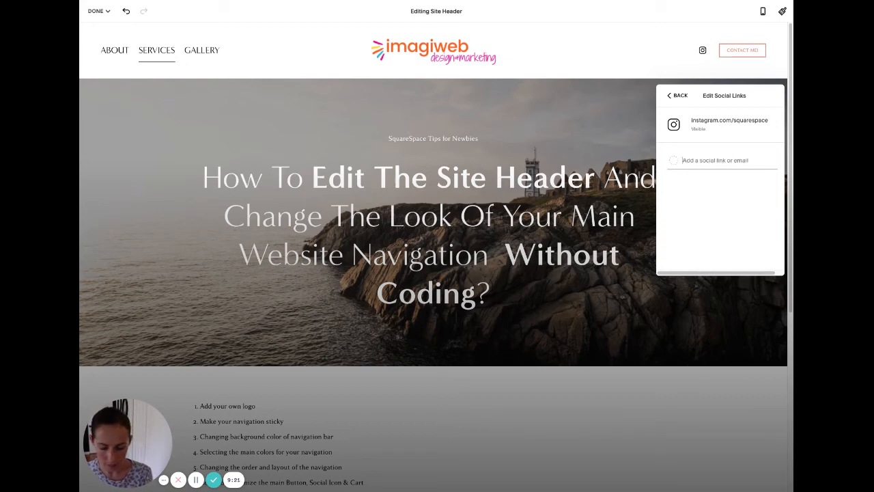
pyautogui.write('yoube.com')
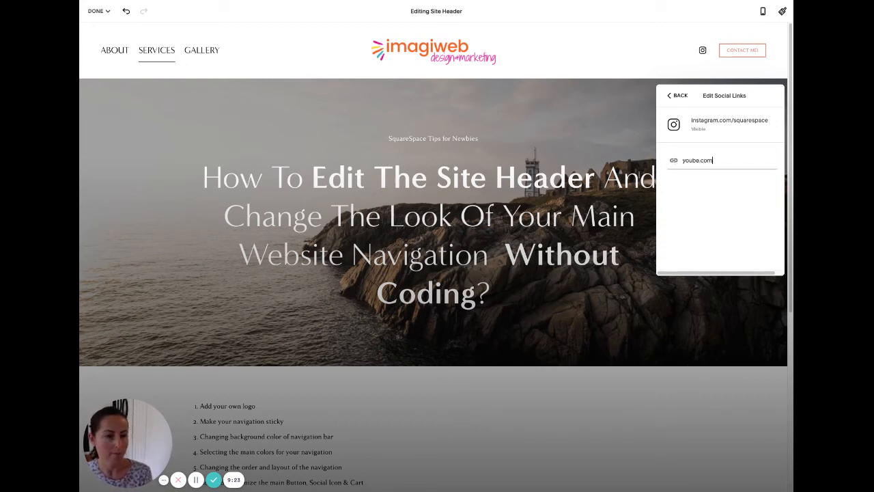
pyautogui.click(694, 160)
pyautogui.write('tub')
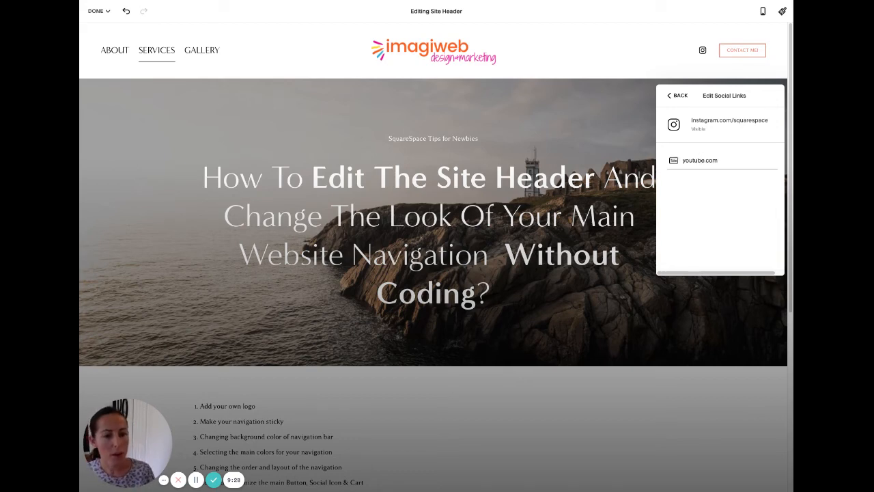
pyautogui.click(764, 247)
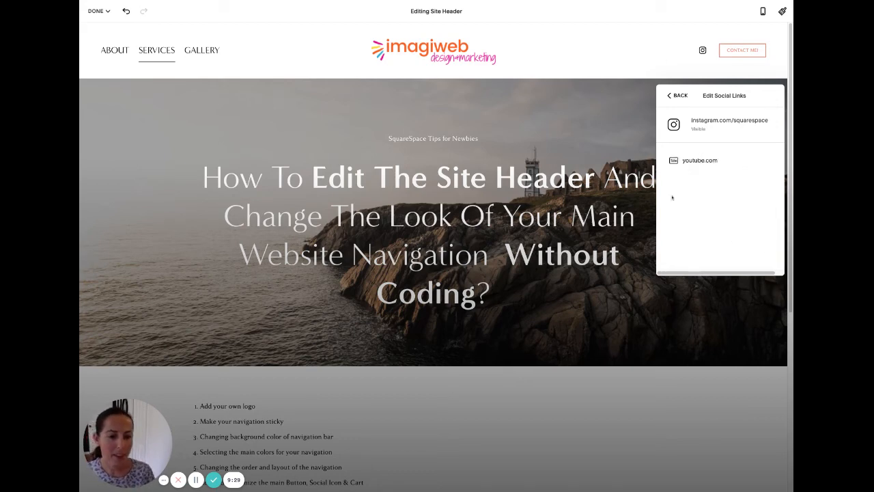
pyautogui.click(681, 99)
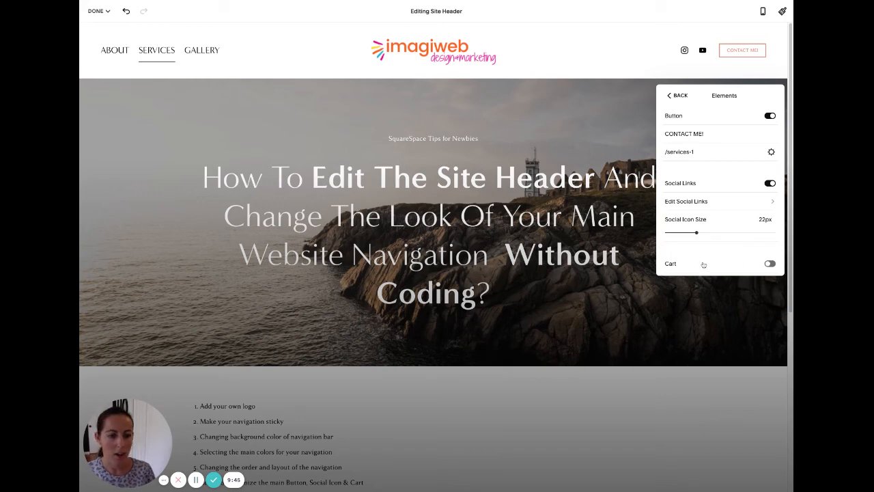
# Show a cart icon in the header and enlarge it beyond the default 28px.
pyautogui.click(771, 264)
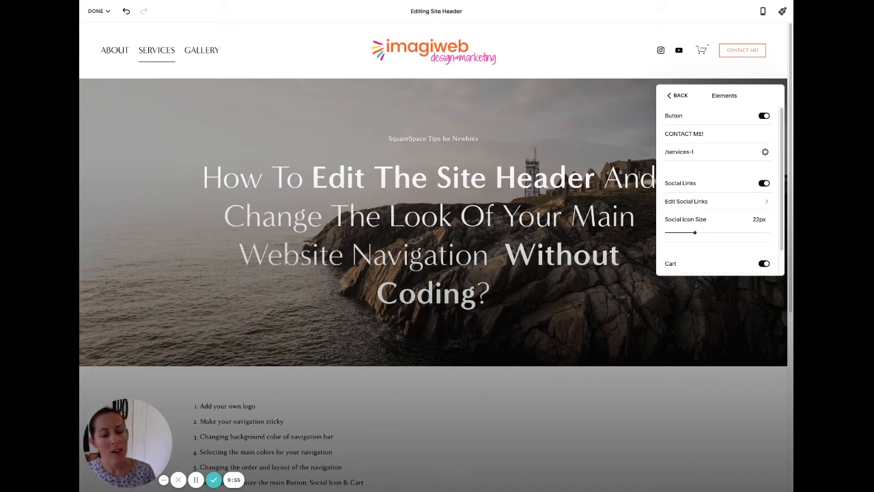
pyautogui.scroll(-2, 710, 243)
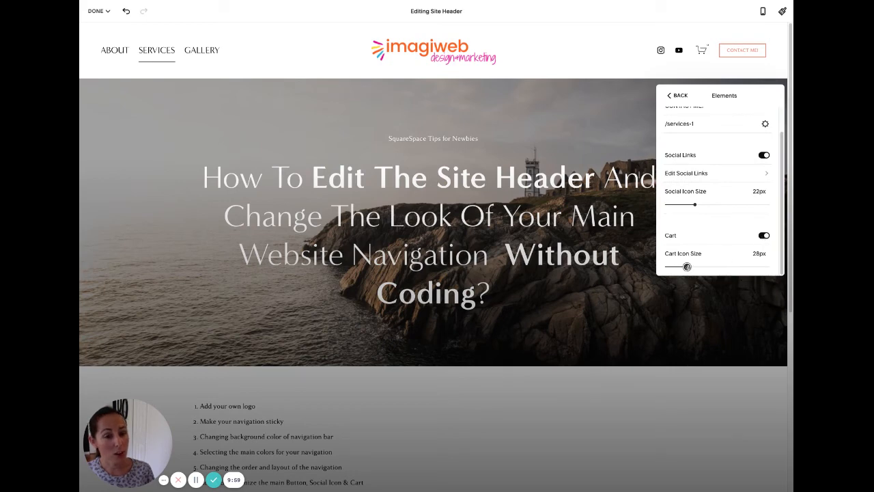
pyautogui.moveTo(687, 266)
pyautogui.mouseDown()
pyautogui.moveTo(727, 267)
pyautogui.moveTo(700, 267)
pyautogui.mouseUp()
pyautogui.scroll(1, 734, 171)
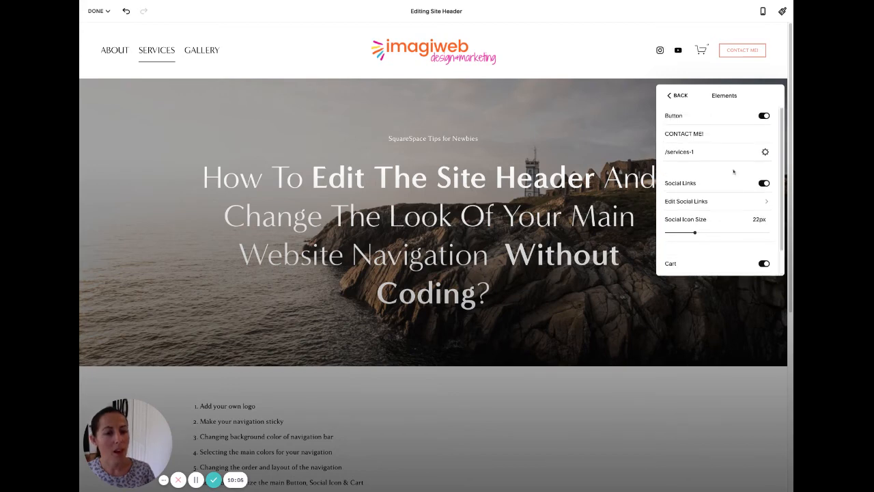
pyautogui.scroll(-1, 733, 171)
pyautogui.click(677, 96)
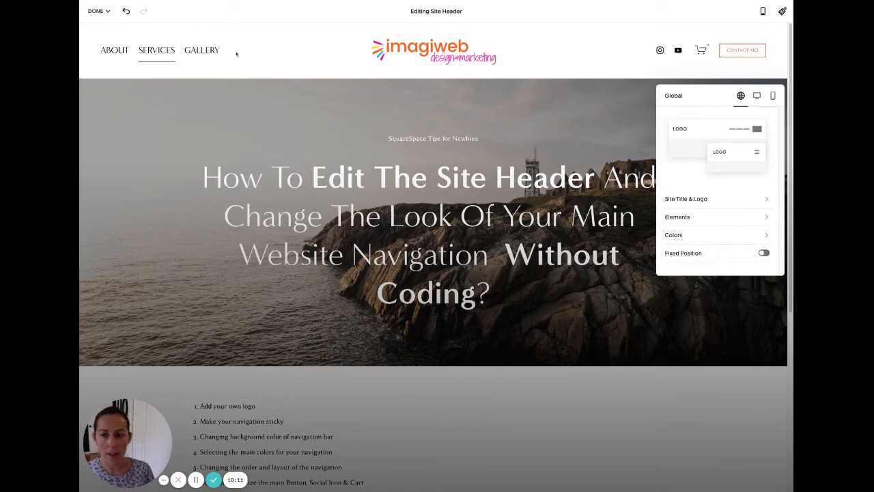
# Save the header edits via DONE > Save and scroll the preview to check it.
pyautogui.click(585, 121)
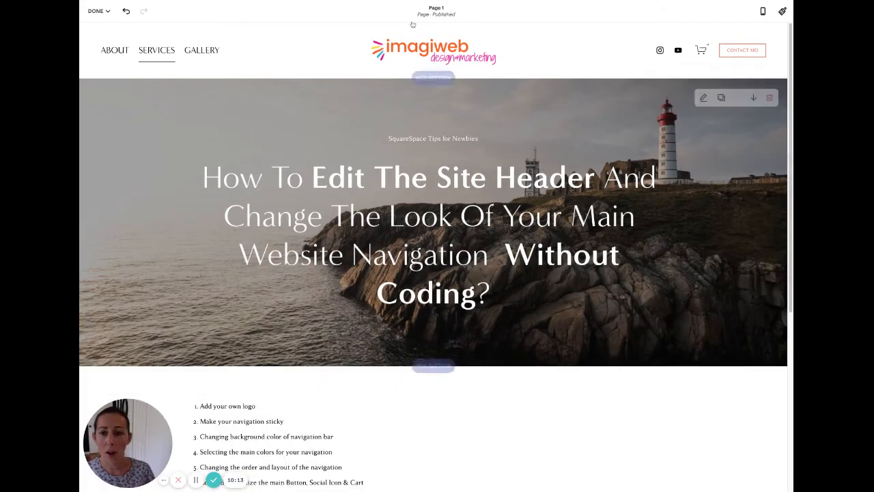
pyautogui.click(99, 11)
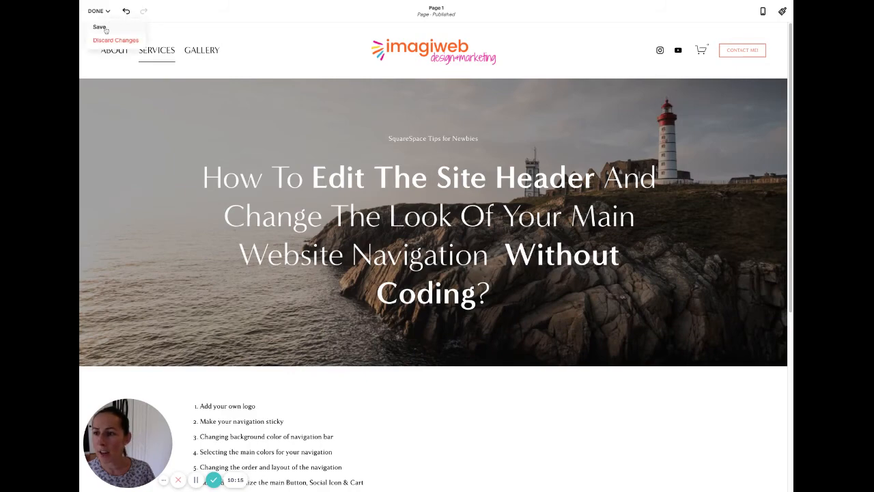
pyautogui.click(104, 28)
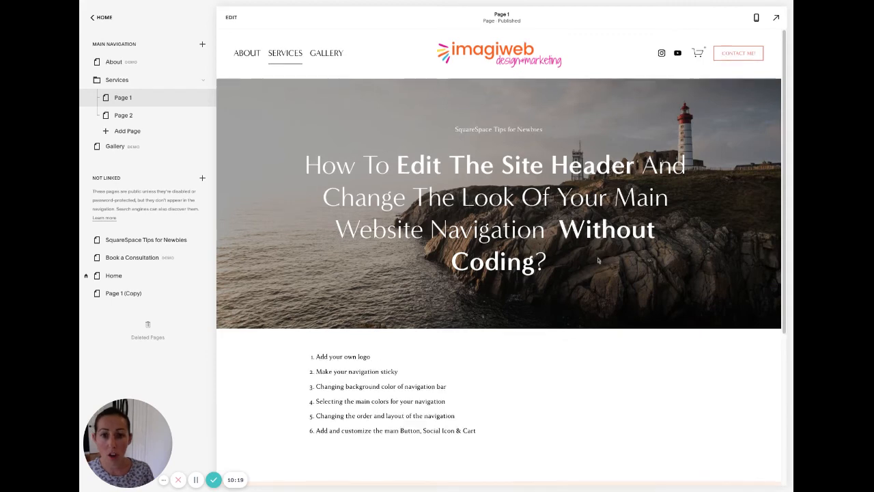
pyautogui.scroll(-5, 598, 260)
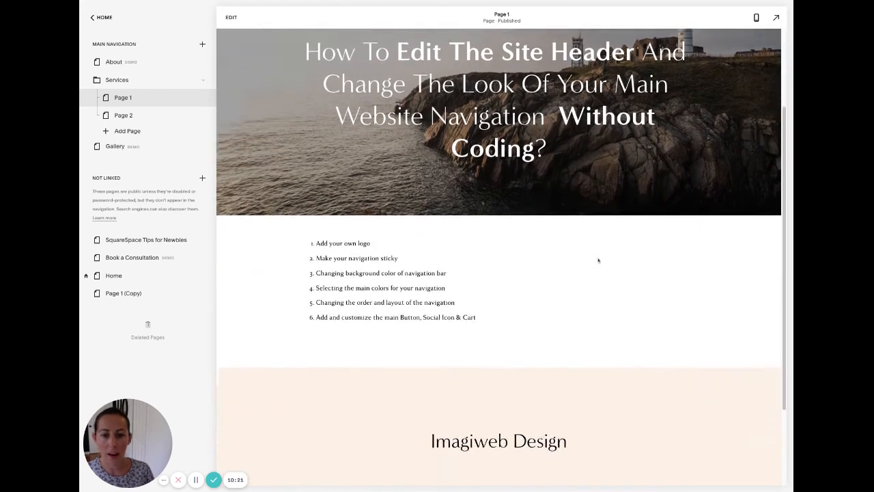
pyautogui.scroll(5, 600, 254)
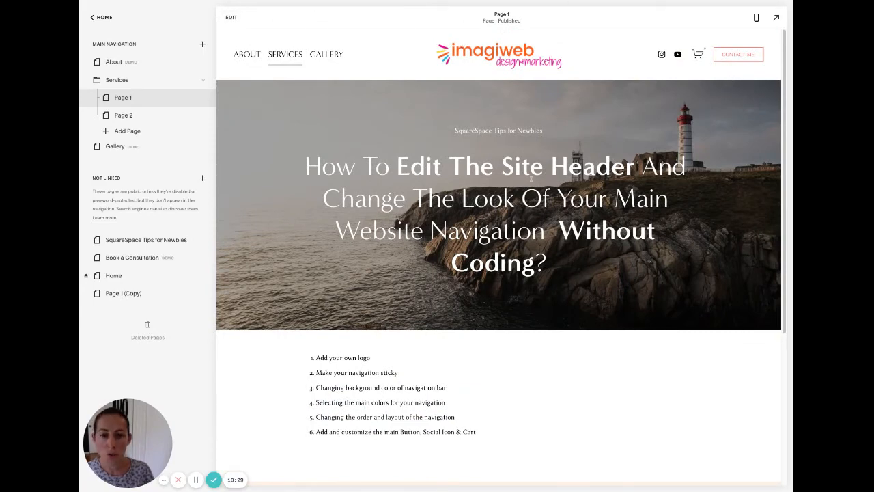
# Turn on Fixed Position for the site header, keep the Basic style, and save.
pyautogui.click(227, 18)
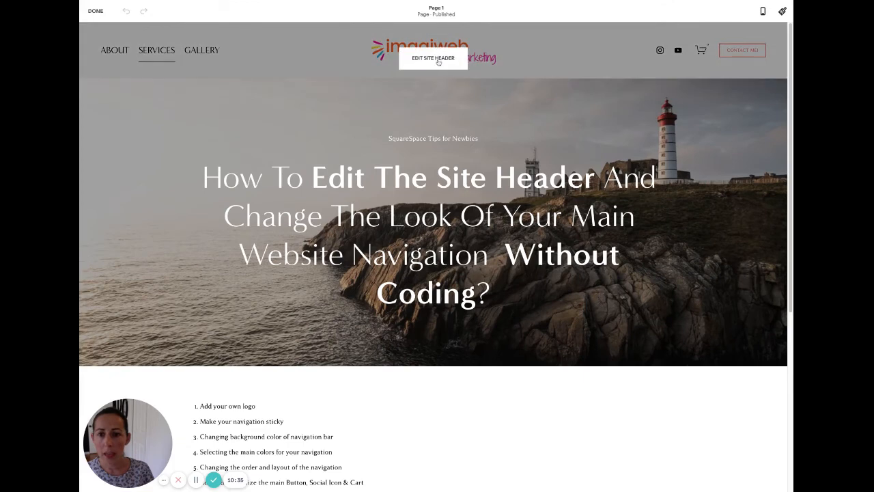
pyautogui.click(433, 61)
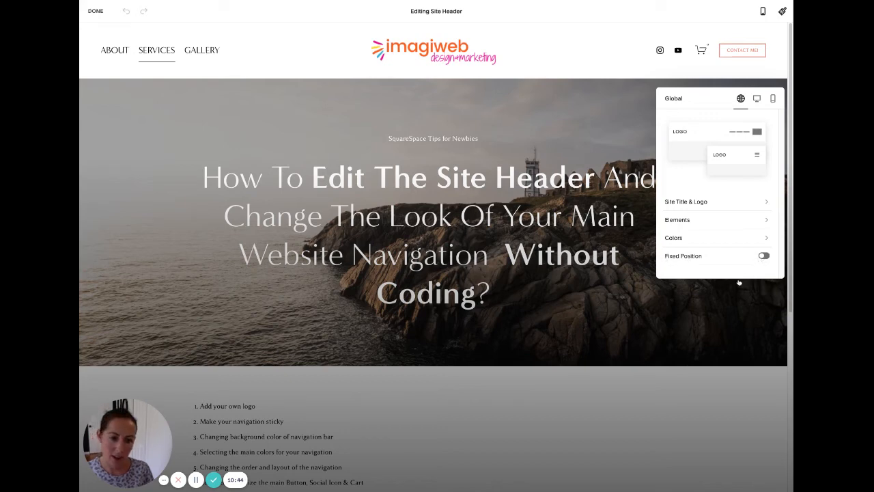
pyautogui.click(738, 256)
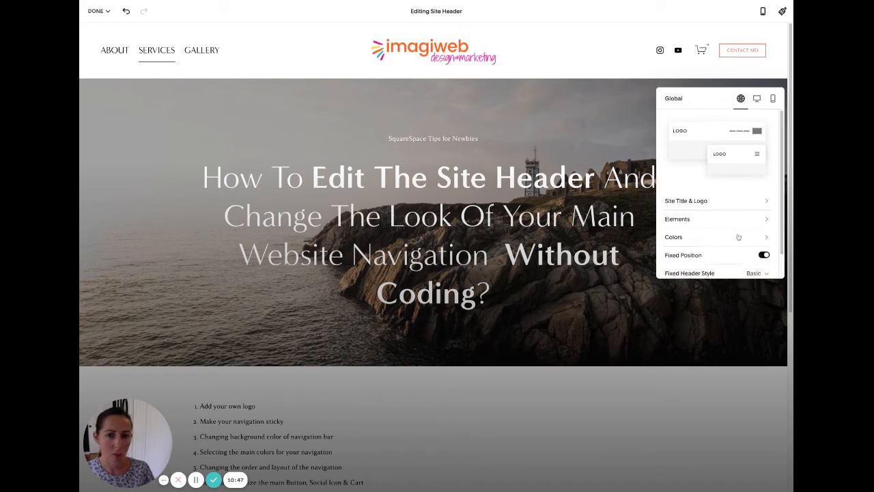
pyautogui.scroll(-1, 738, 237)
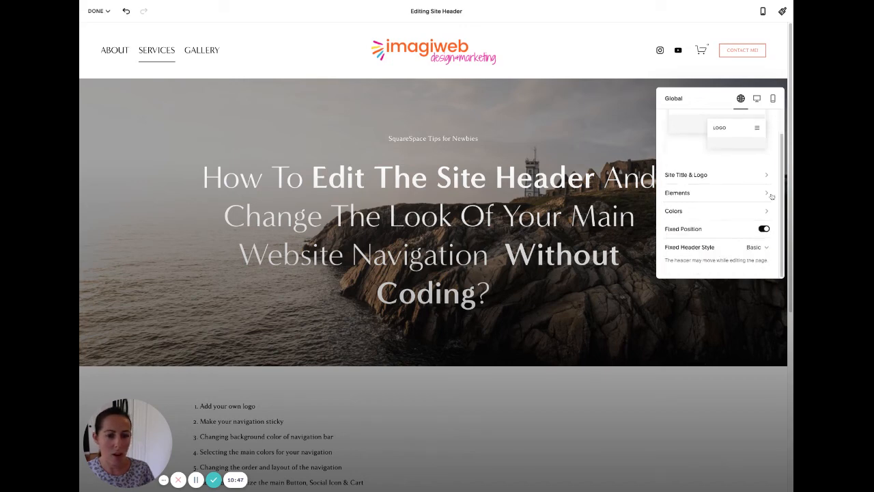
pyautogui.click(758, 253)
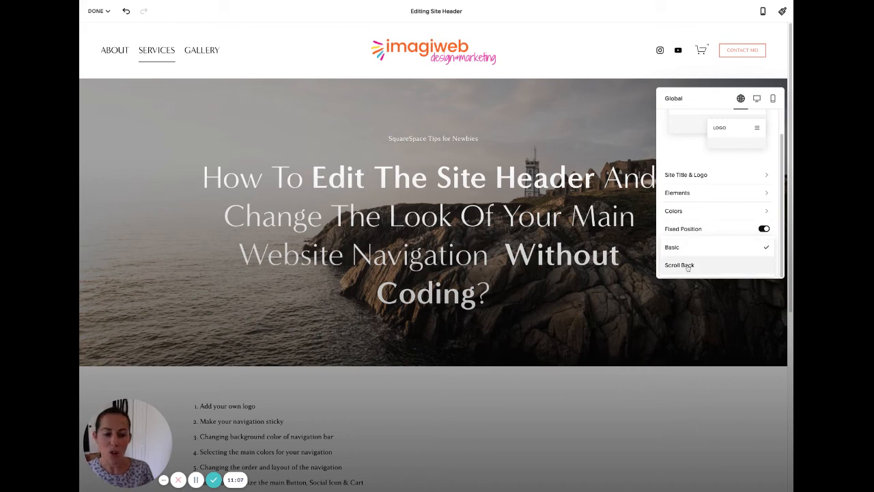
pyautogui.click(724, 249)
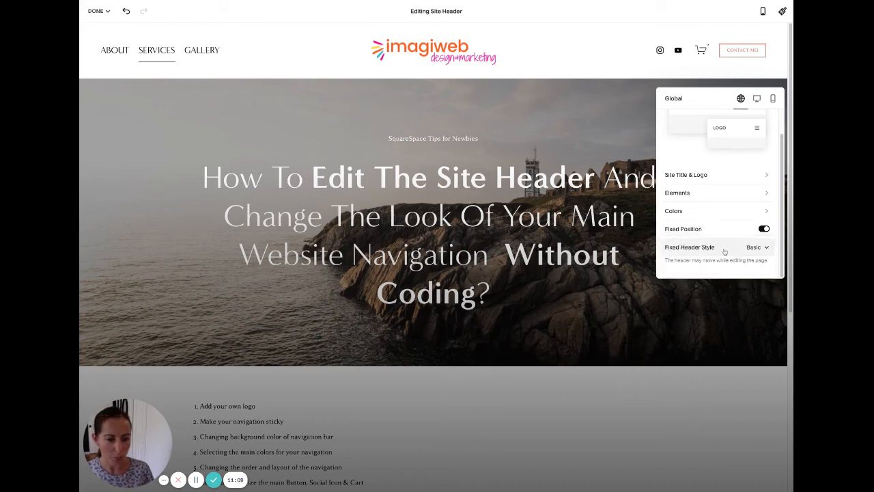
pyautogui.click(488, 117)
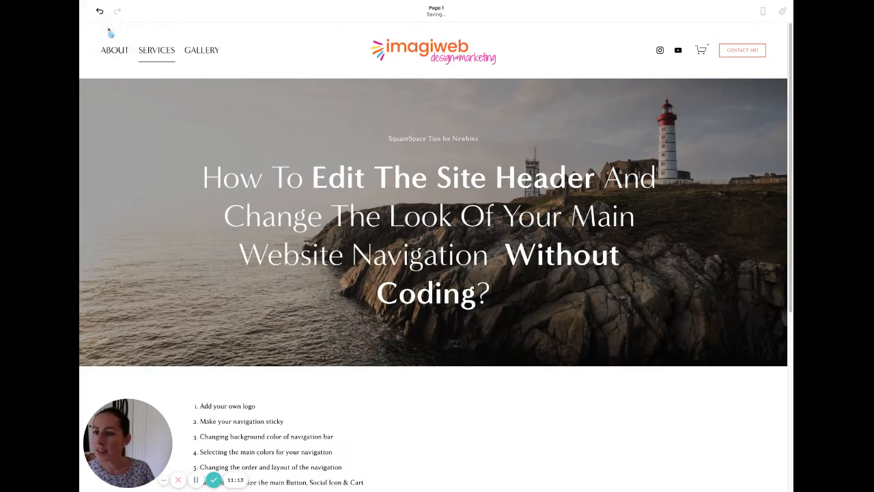
pyautogui.click(101, 13)
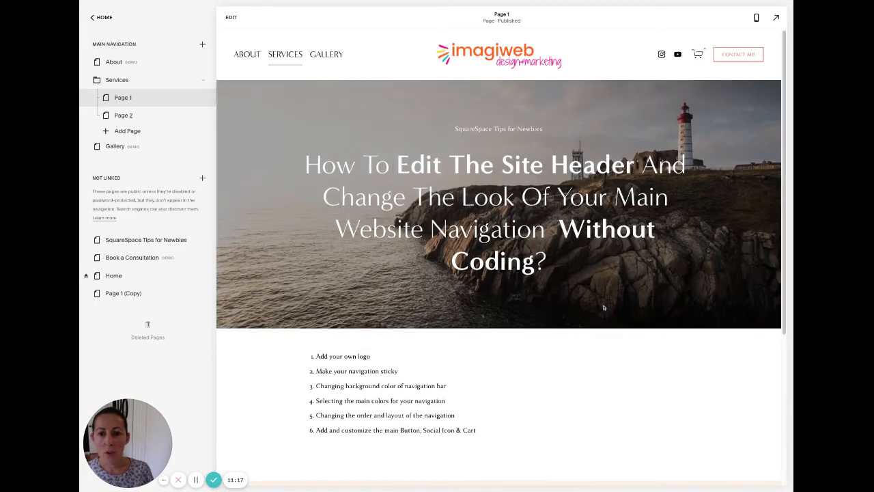
pyautogui.scroll(-5, 604, 307)
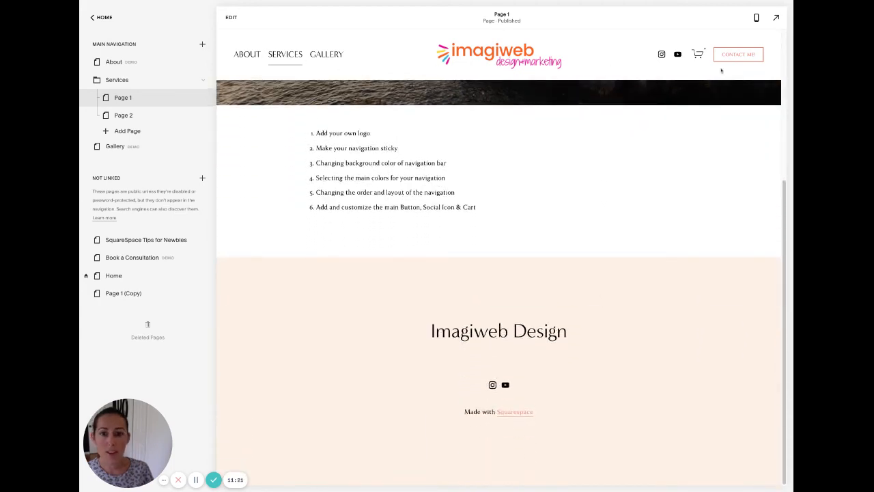
pyautogui.scroll(5, 530, 145)
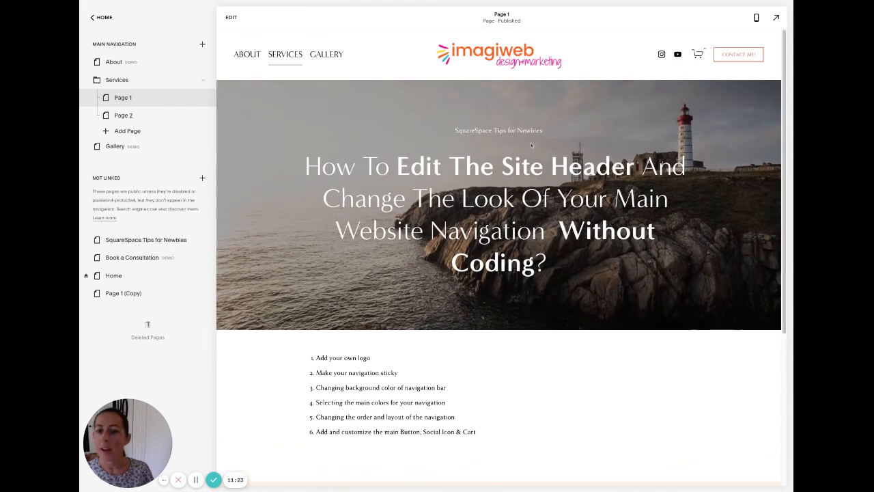
pyautogui.click(231, 17)
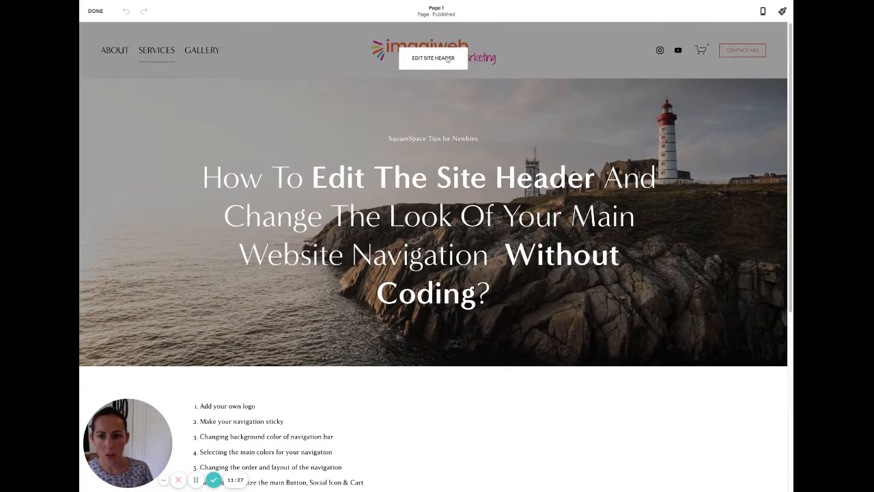
# Change the fixed header style from Basic to Scroll Back.
pyautogui.click(448, 59)
pyautogui.scroll(-1, 719, 249)
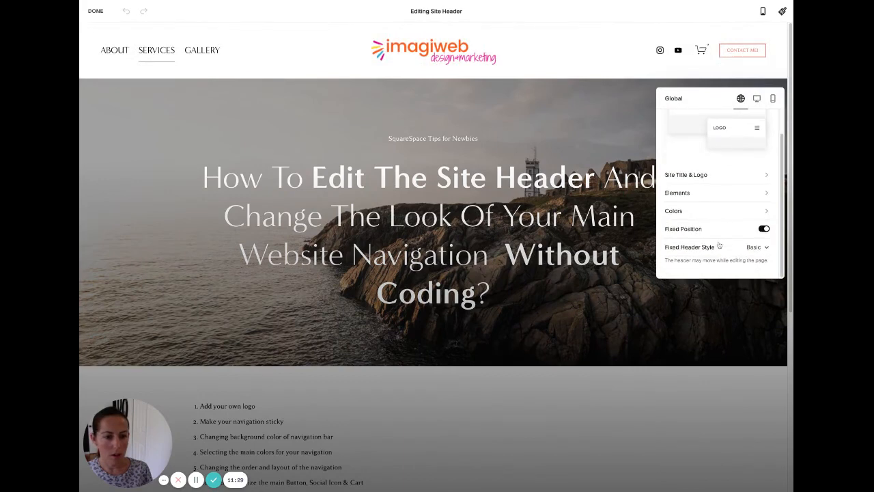
pyautogui.click(720, 247)
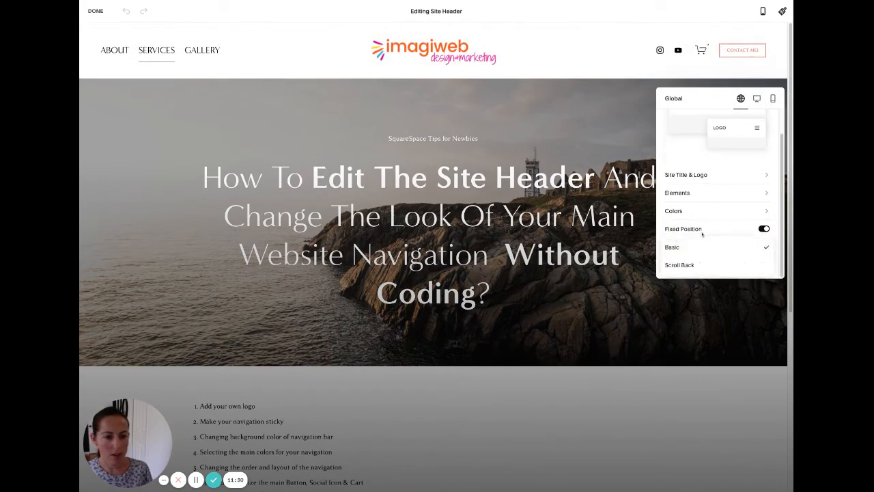
pyautogui.click(681, 265)
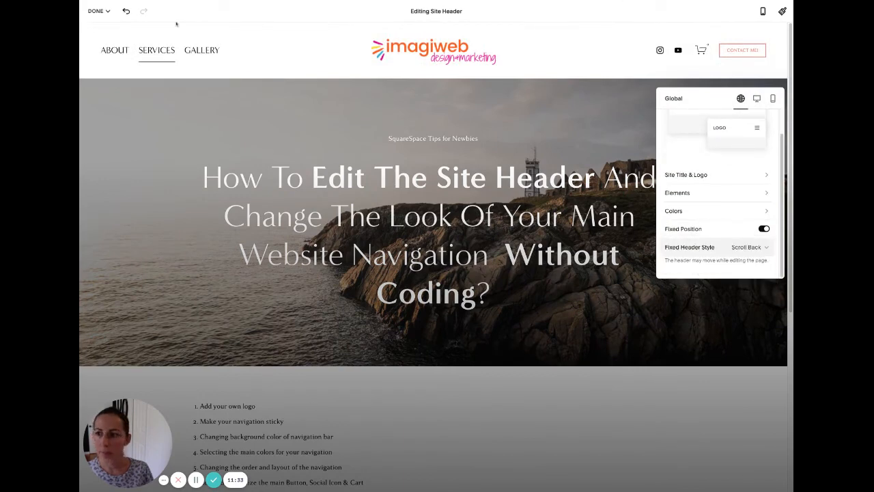
# Save the Scroll Back header change and the page edits.
pyautogui.click(99, 11)
pyautogui.click(100, 27)
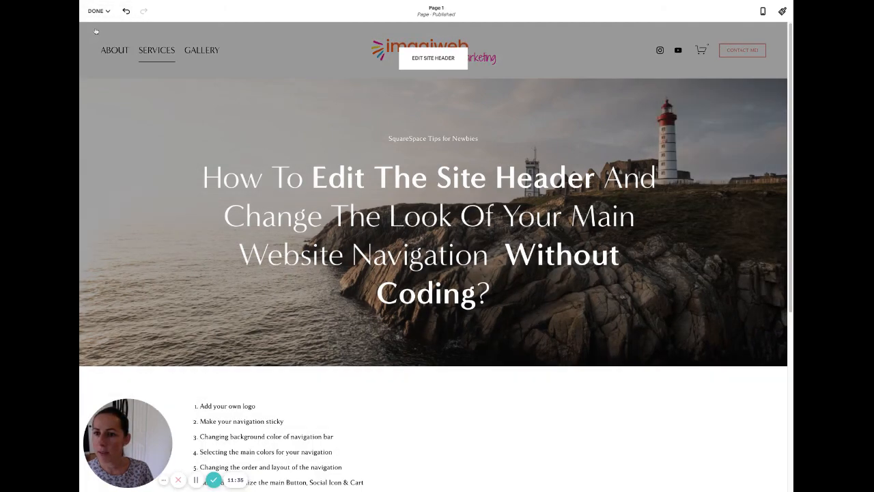
pyautogui.click(99, 11)
pyautogui.click(100, 27)
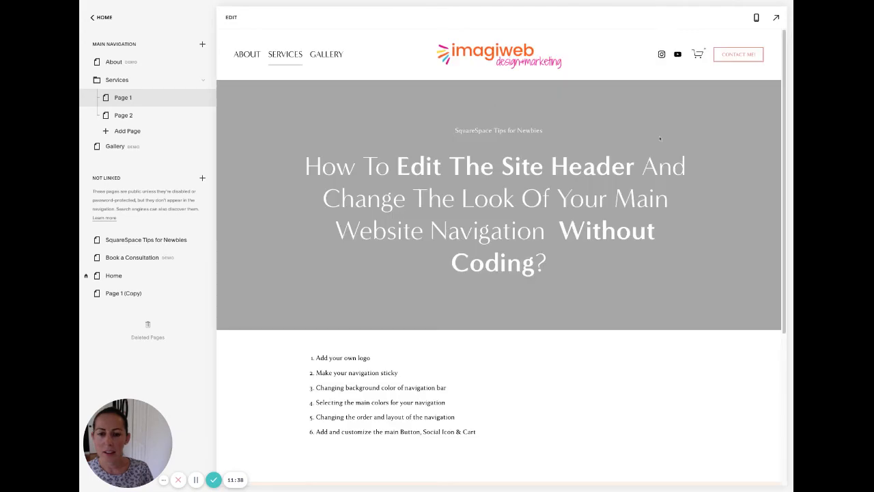
pyautogui.scroll(-5, 610, 248)
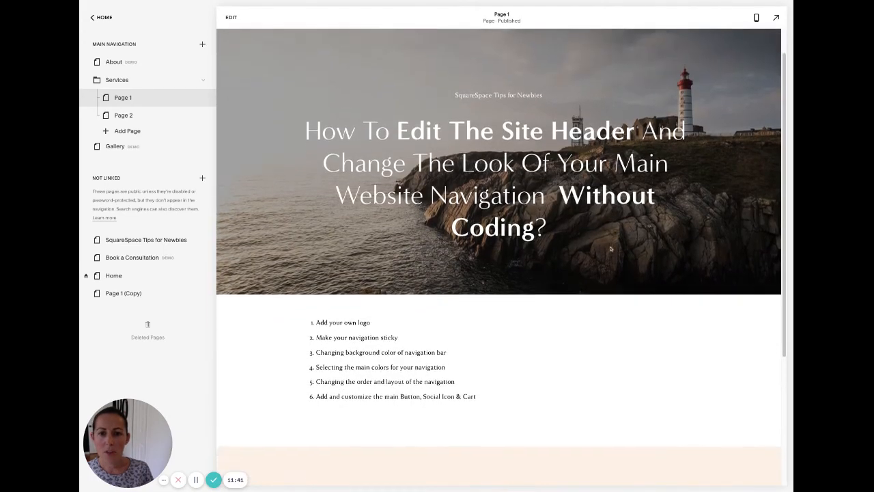
pyautogui.scroll(5, 612, 208)
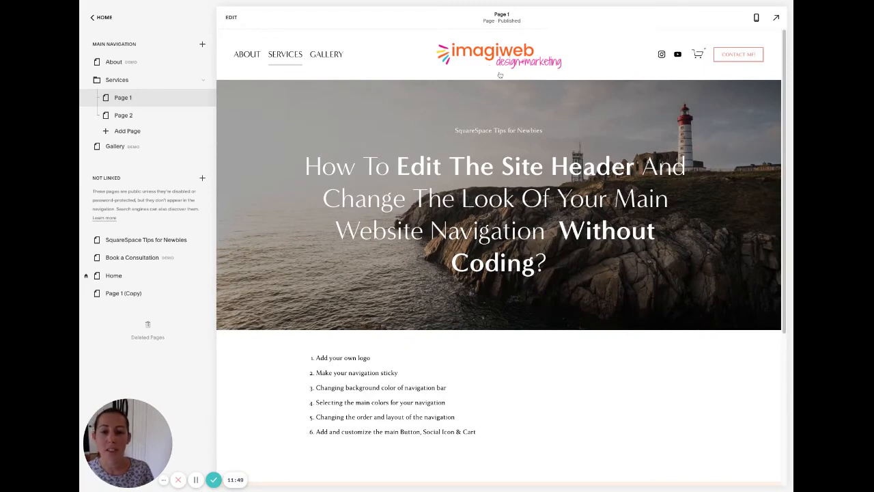
pyautogui.scroll(-5, 502, 73)
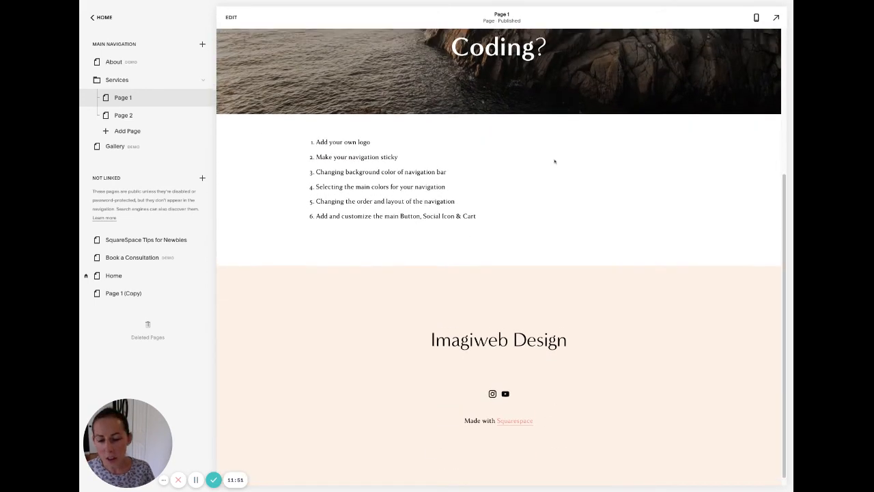
pyautogui.scroll(5, 479, 136)
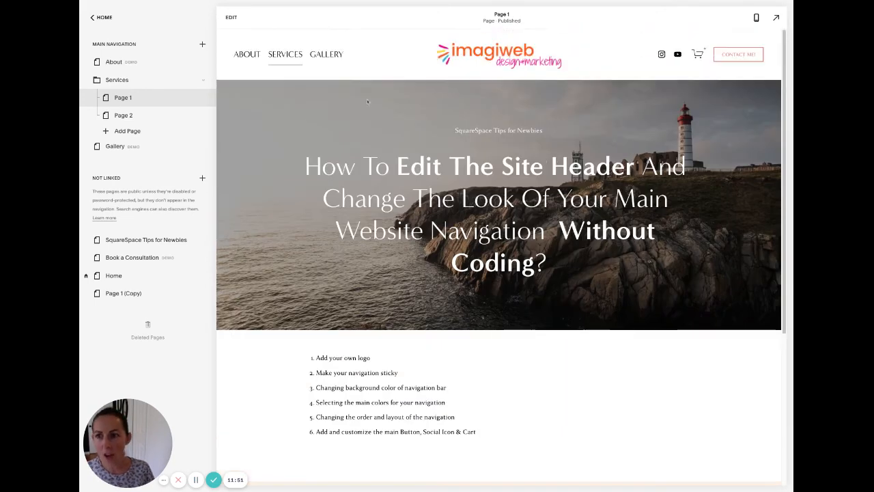
pyautogui.click(231, 18)
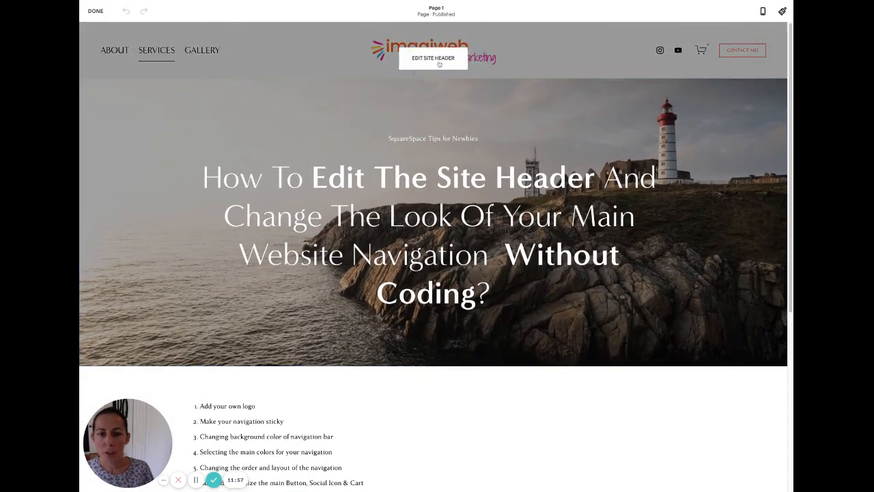
# Change the fixed header style from Scroll Back back to Basic.
pyautogui.click(439, 63)
pyautogui.scroll(-1, 755, 258)
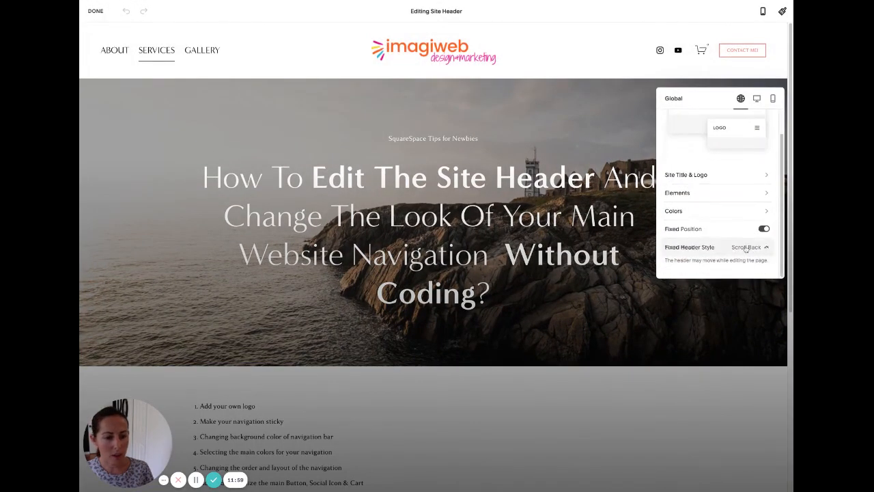
pyautogui.click(746, 248)
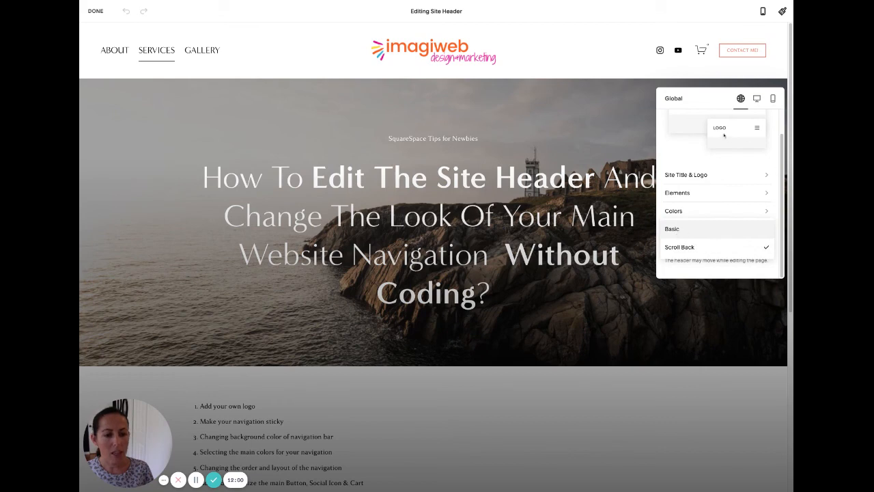
pyautogui.click(683, 229)
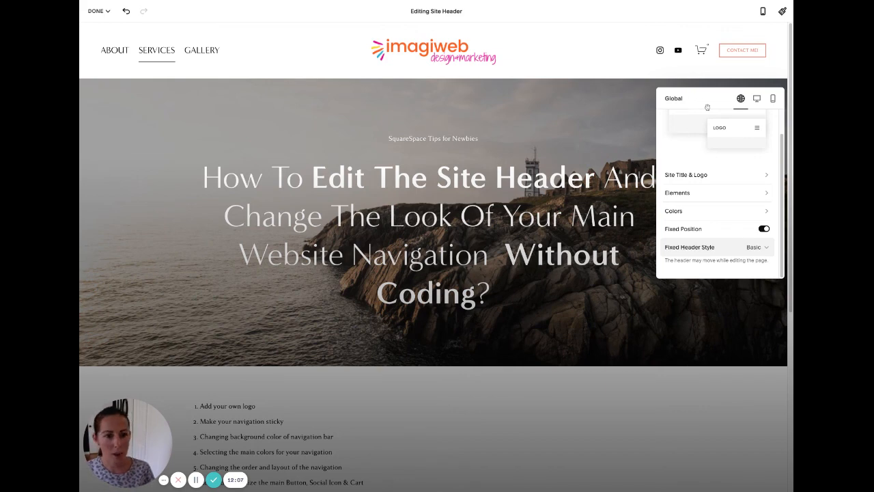
# Save the Basic header style and the page, then leave editing.
pyautogui.click(99, 11)
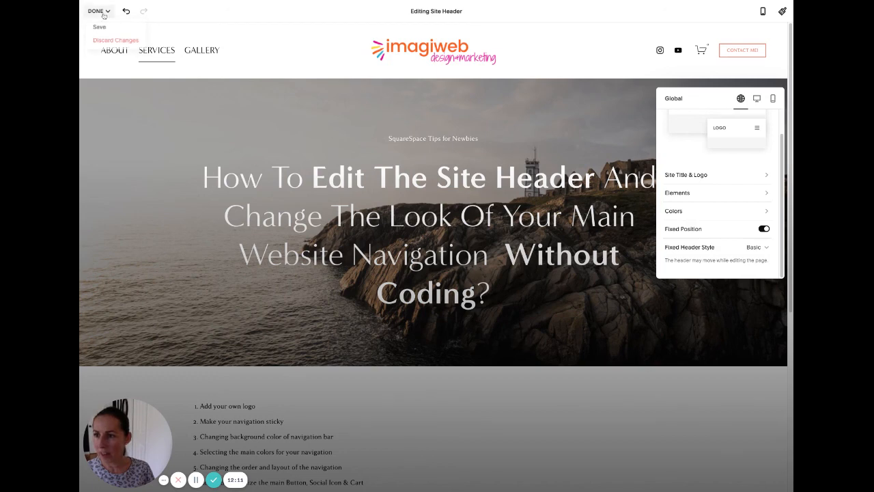
pyautogui.click(101, 28)
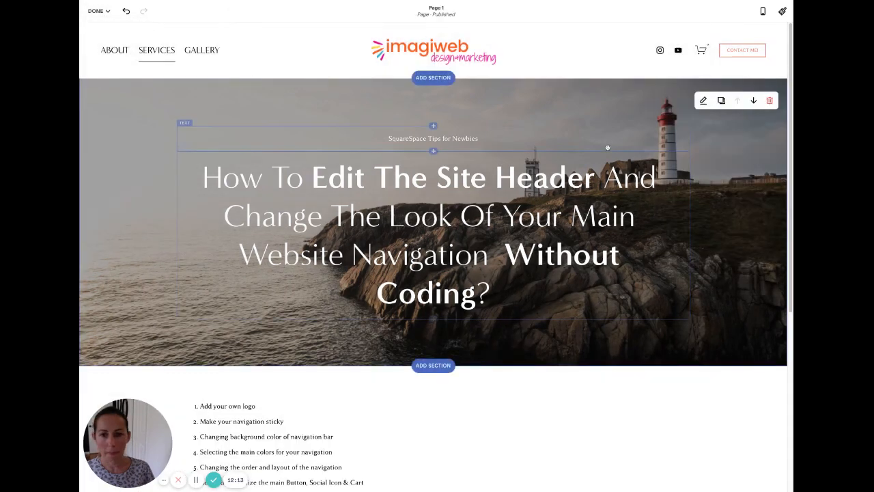
pyautogui.click(99, 11)
pyautogui.click(101, 28)
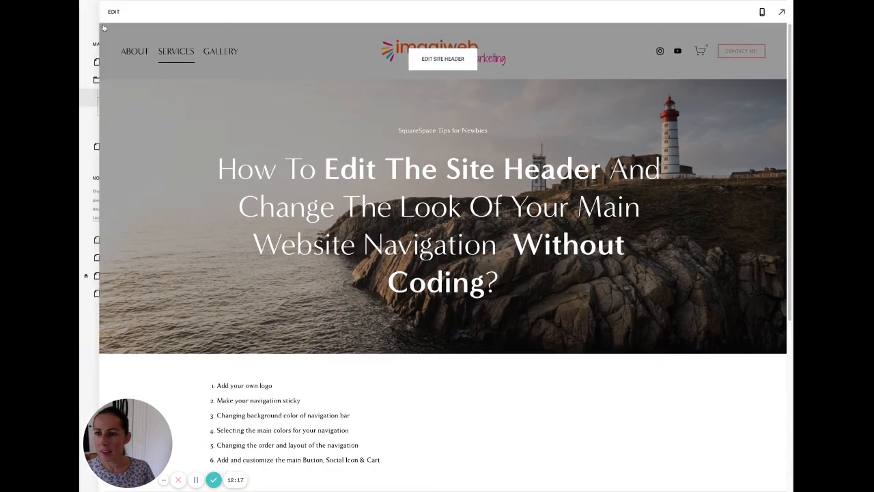